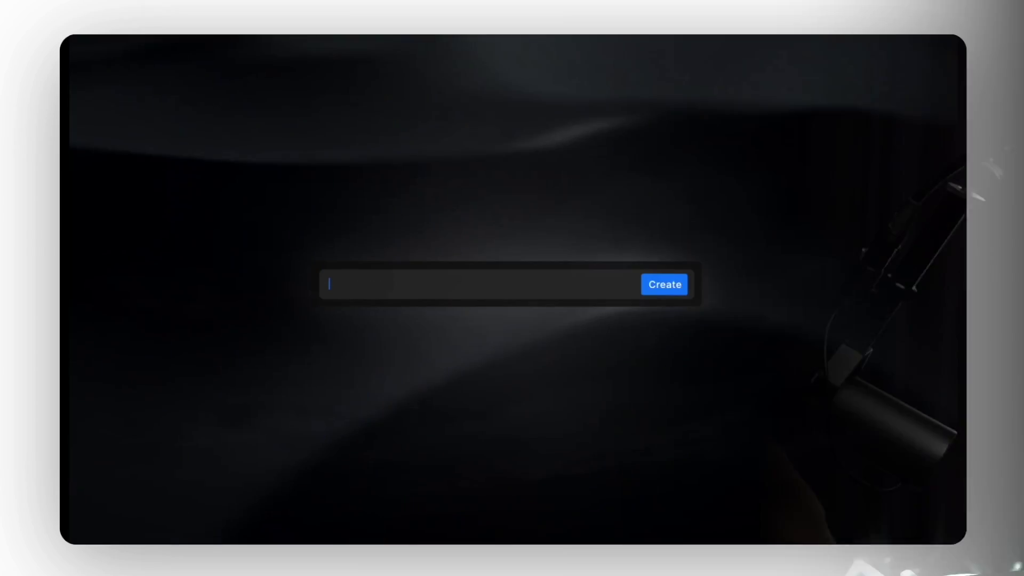
# Create a video from the prompt "a youtube video on thrilling water sport adventures with locations"
pyautogui.write('a youtube video on thrilling water sport adventures with locations')
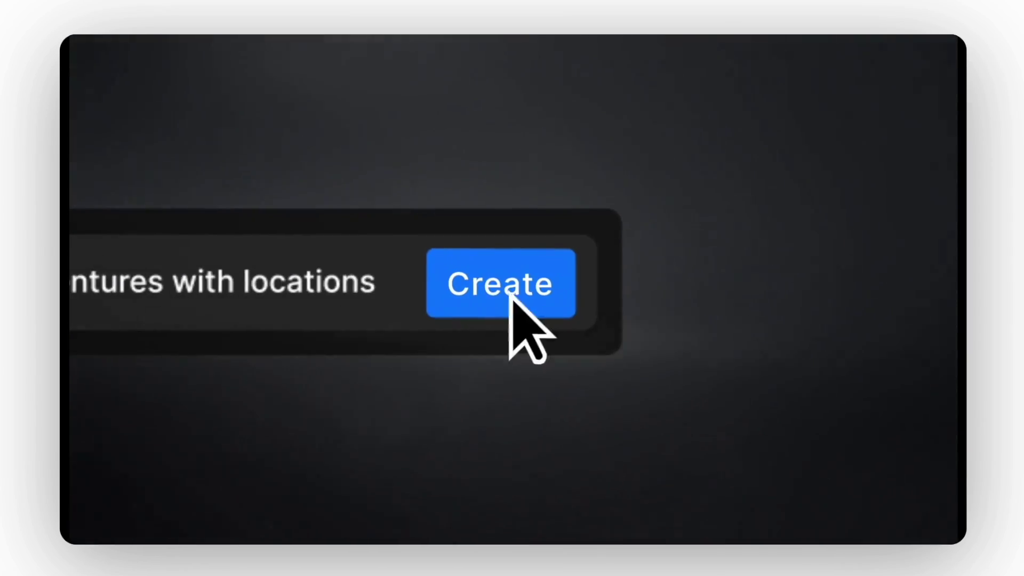
pyautogui.click(534, 288)
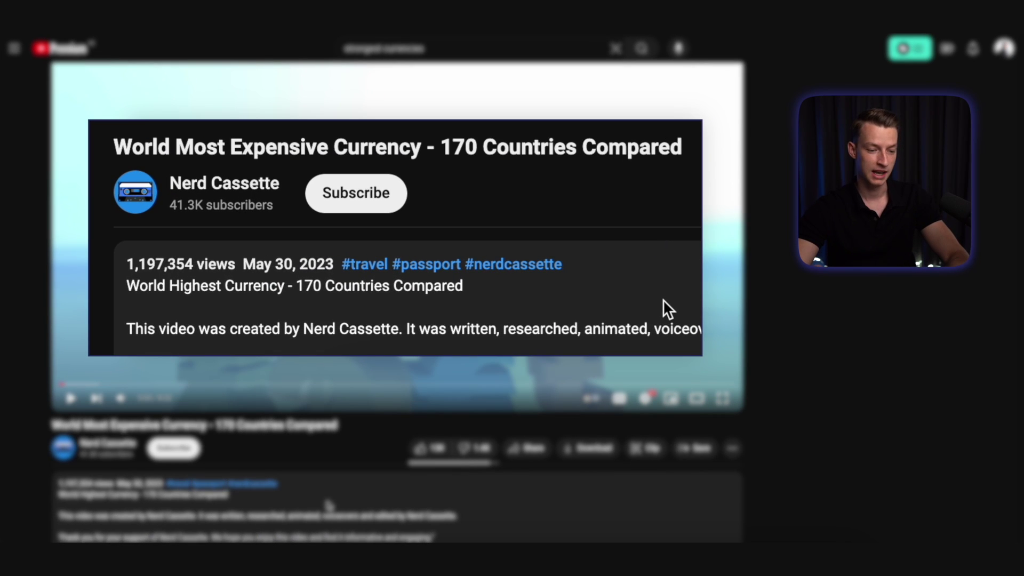
# Switch to YouTube and skim through the video "World Most Expensive Currency - 170 Countries Compared" at several points
pyautogui.click(143, 385)
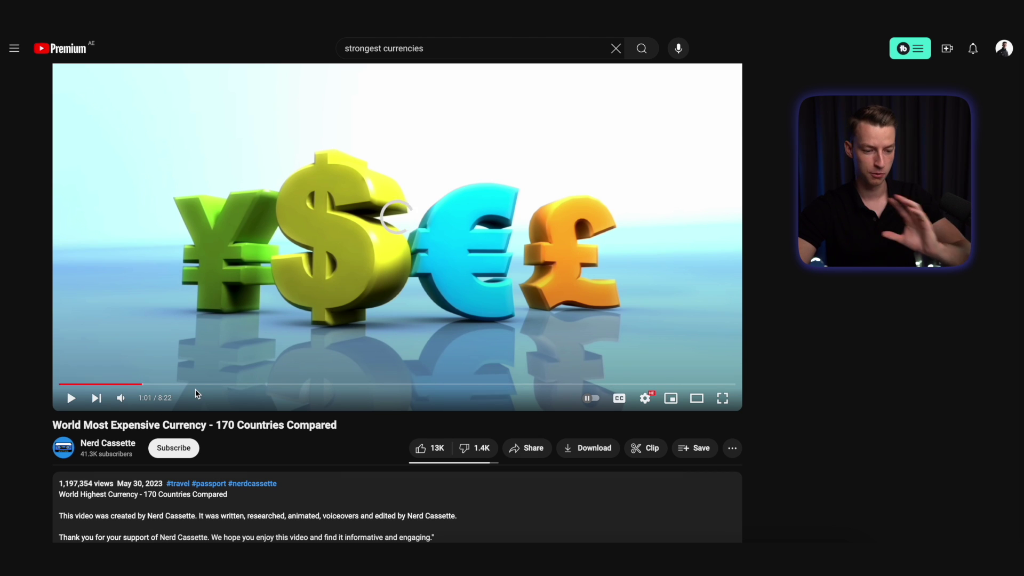
pyautogui.moveTo(196, 385); pyautogui.dragTo(206, 384)
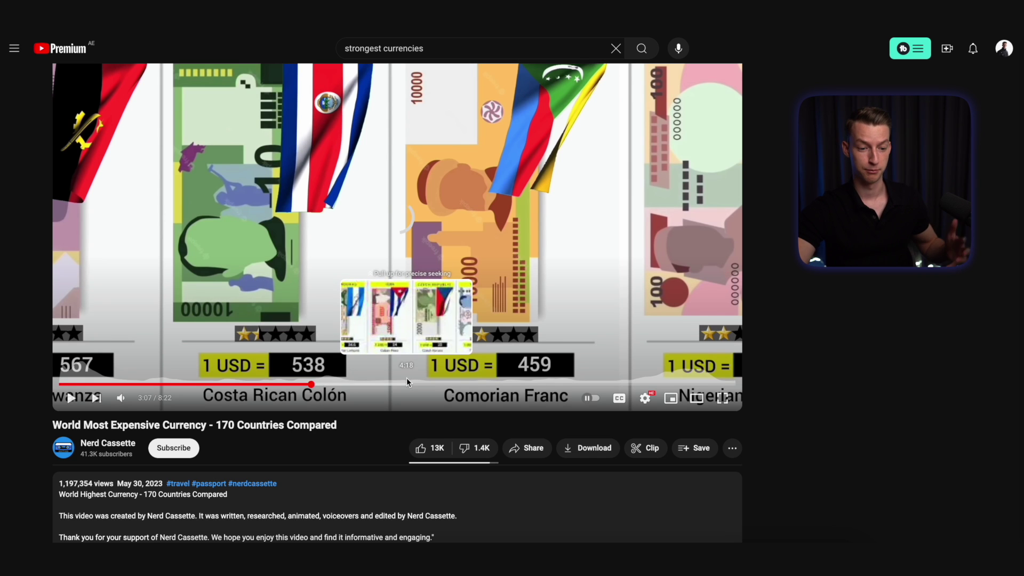
pyautogui.click(408, 384)
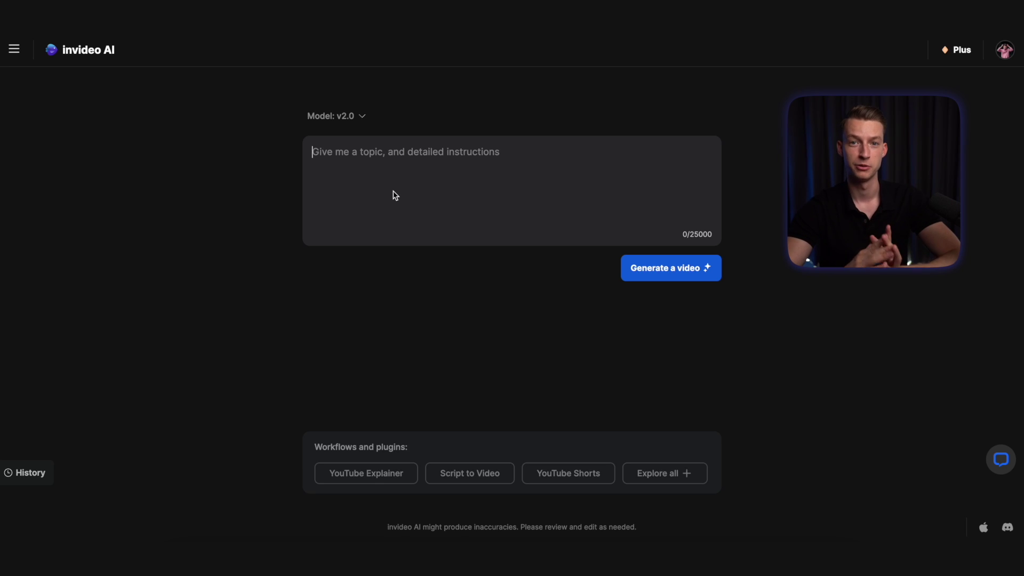
# In invideo AI, enter the prompt for a long form YouTube video about the 10 strongest currencies and review its instructions, currency list and voice
pyautogui.hotkey('ctrl', 'v')
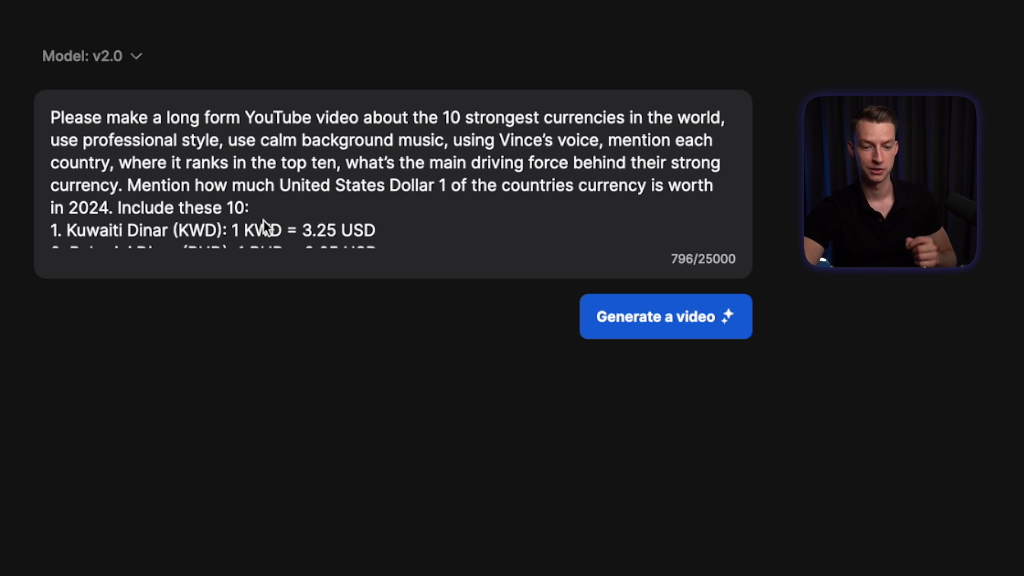
pyautogui.scroll(-5, 286, 213)
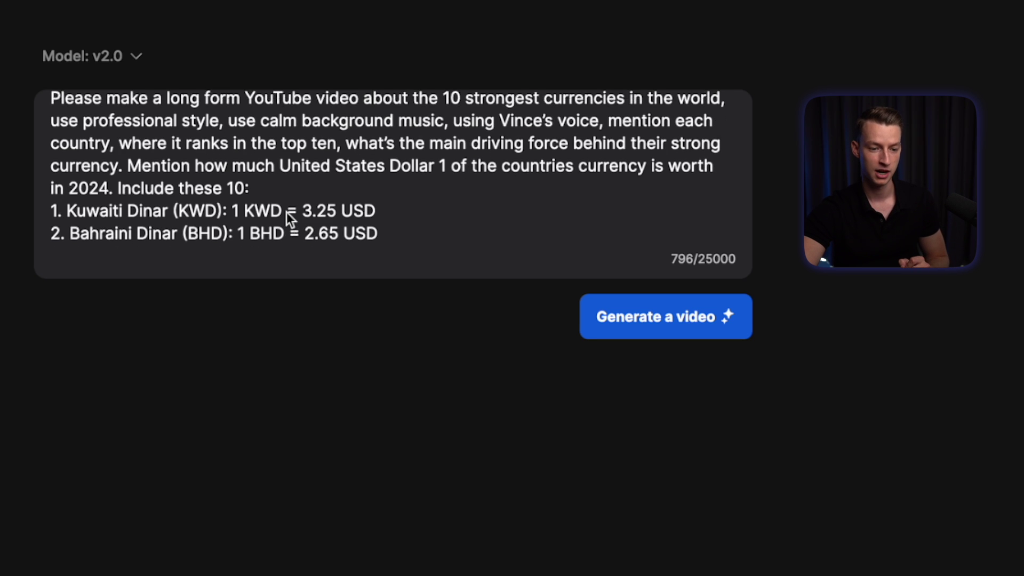
pyautogui.scroll(2, 288, 217)
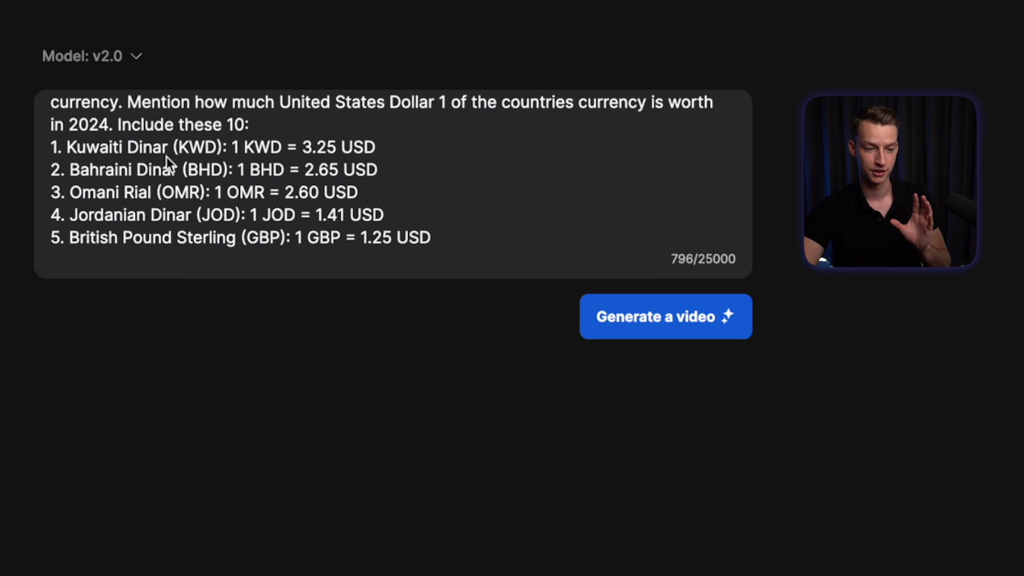
pyautogui.scroll(-3, 267, 158)
pyautogui.scroll(1, 266, 151)
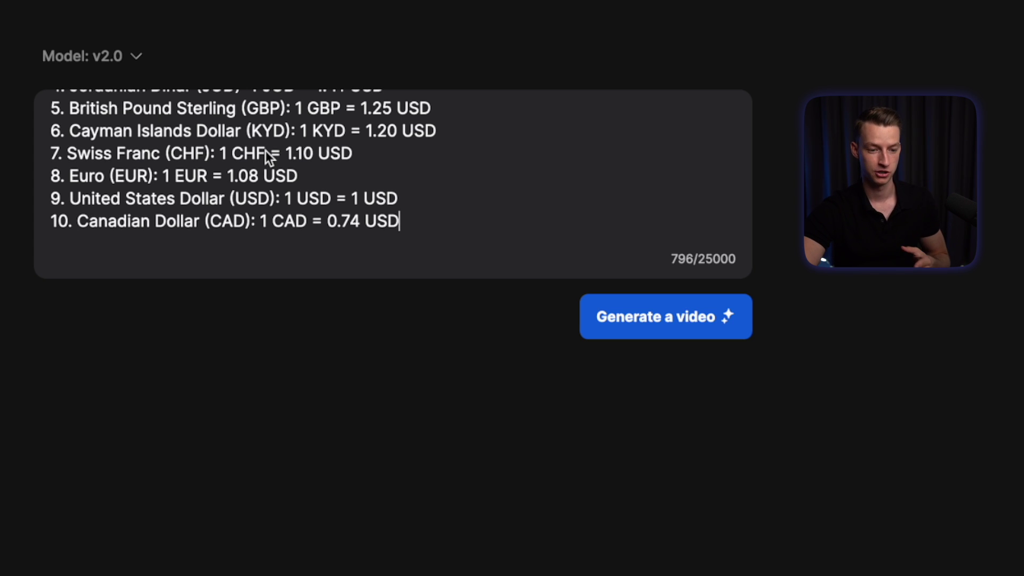
pyautogui.scroll(5, 266, 151)
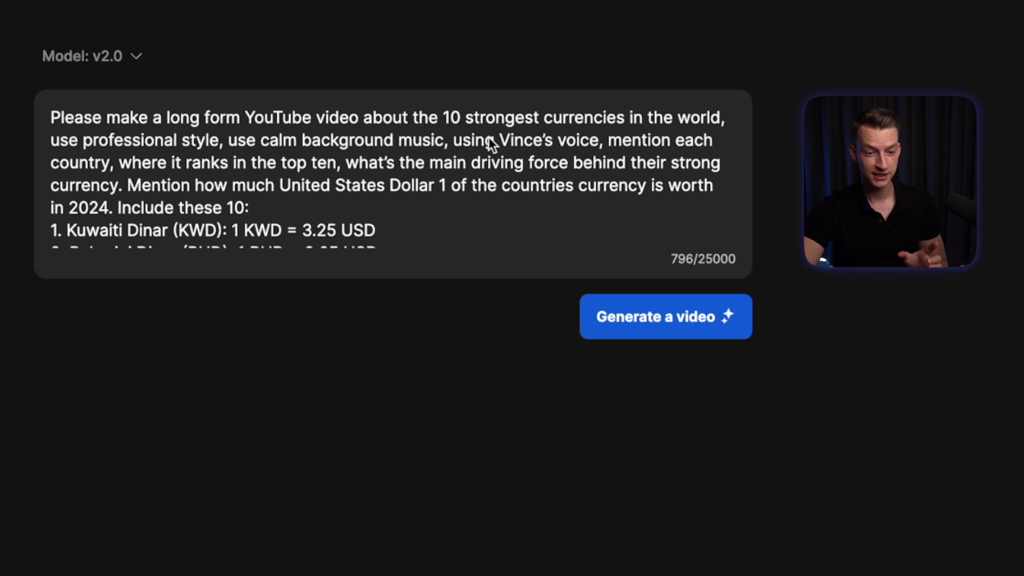
pyautogui.moveTo(501, 141); pyautogui.dragTo(593, 150)
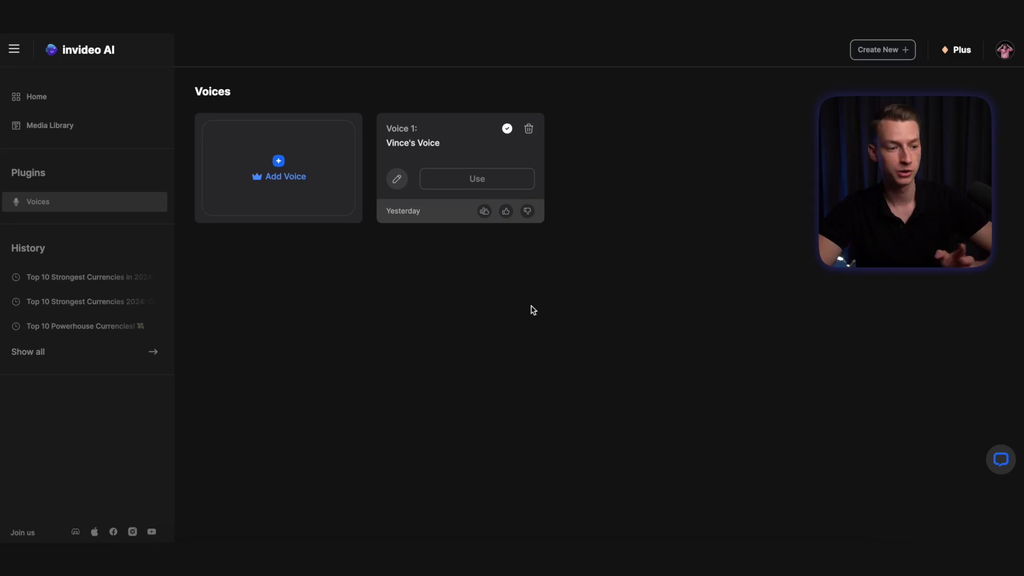
# Start adding a new voice, check the recording instructions, and upload the .m4a voice recording from the Desktop
pyautogui.click(38, 206)
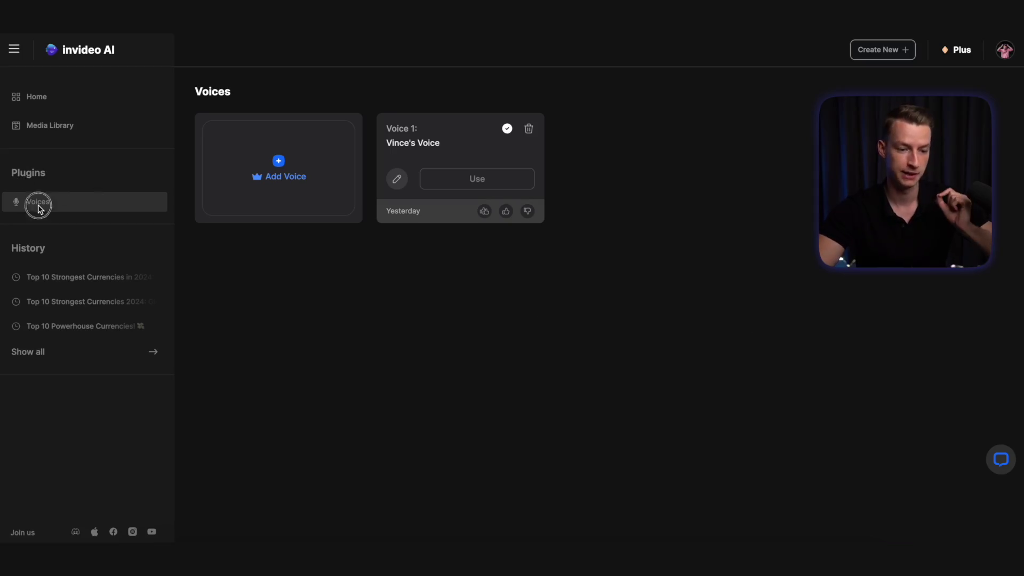
pyautogui.click(278, 162)
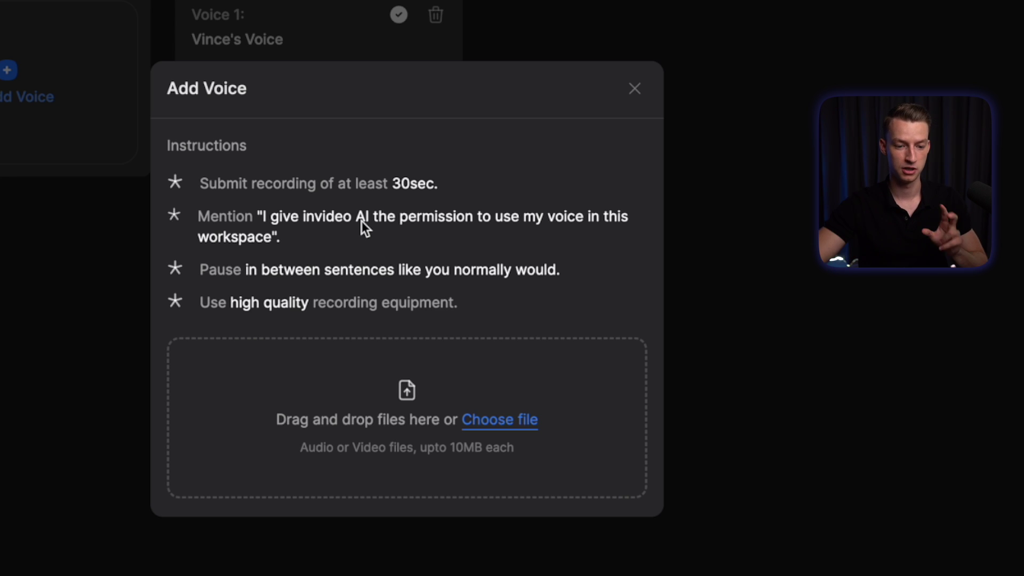
pyautogui.moveTo(285, 227); pyautogui.dragTo(296, 237)
pyautogui.click(295, 236)
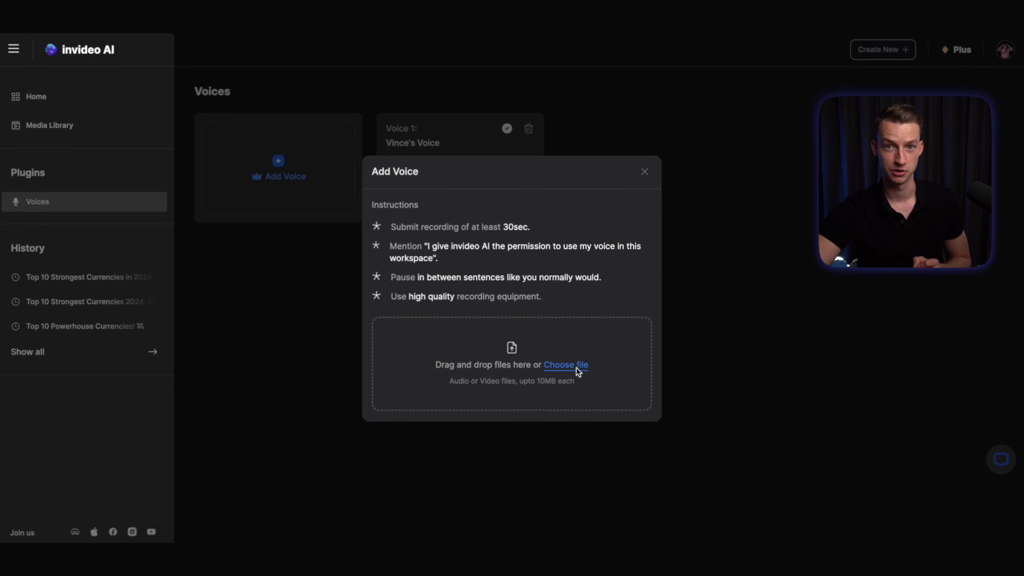
pyautogui.click(578, 372)
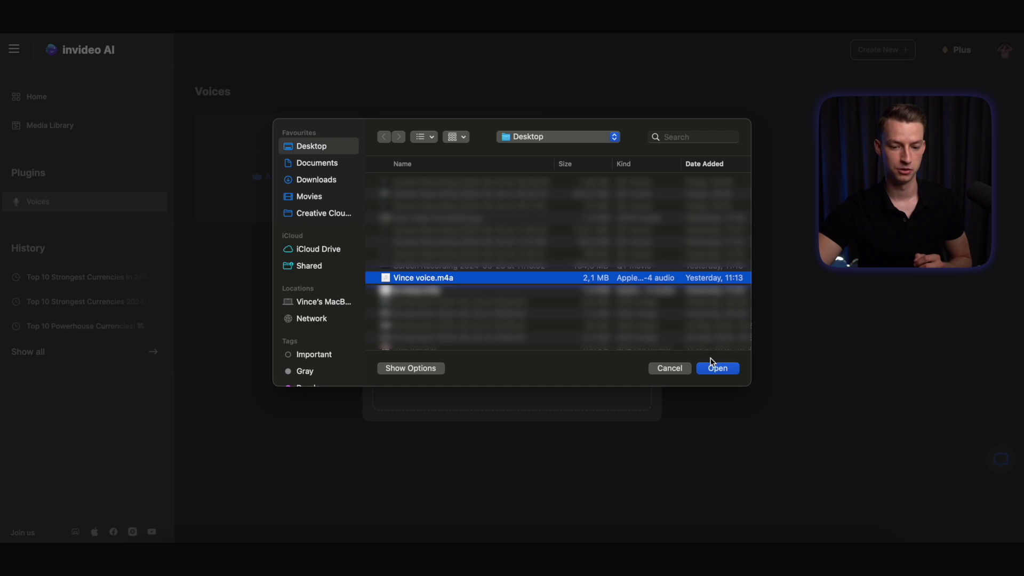
pyautogui.click(718, 369)
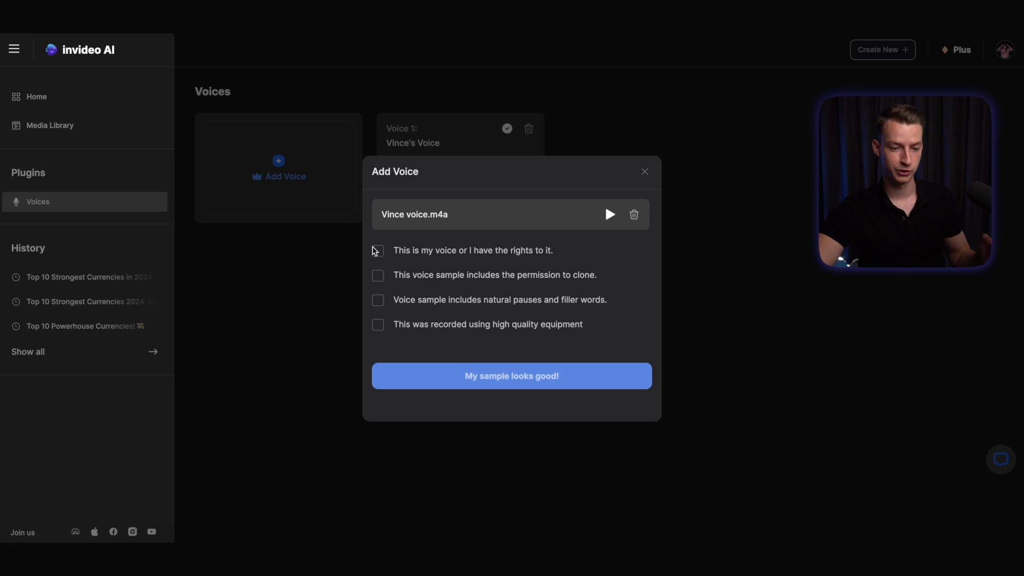
# Accept all four statements about the voice sample, submit it for cloning and finish adding the voice
pyautogui.click(378, 326)
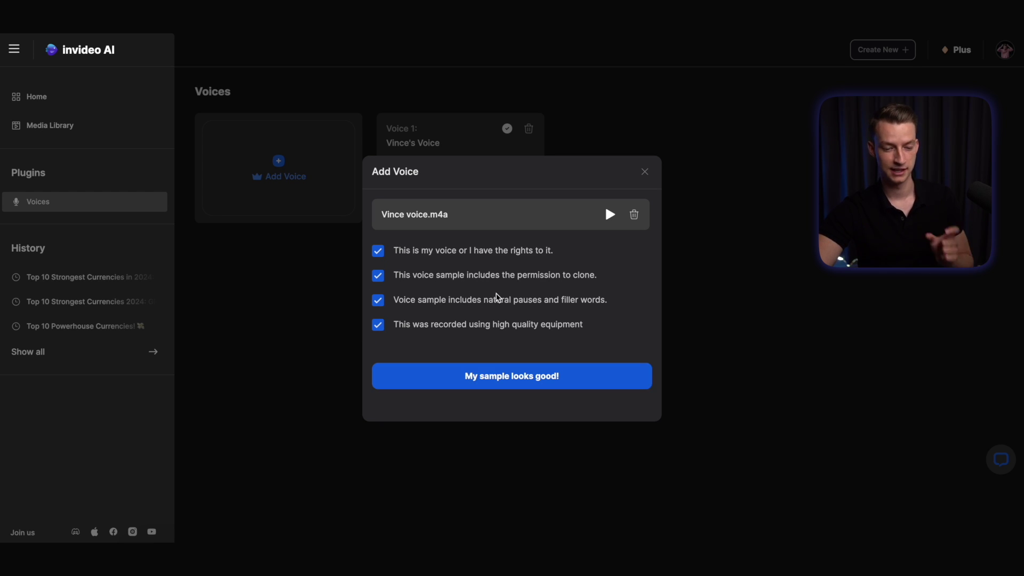
pyautogui.click(549, 382)
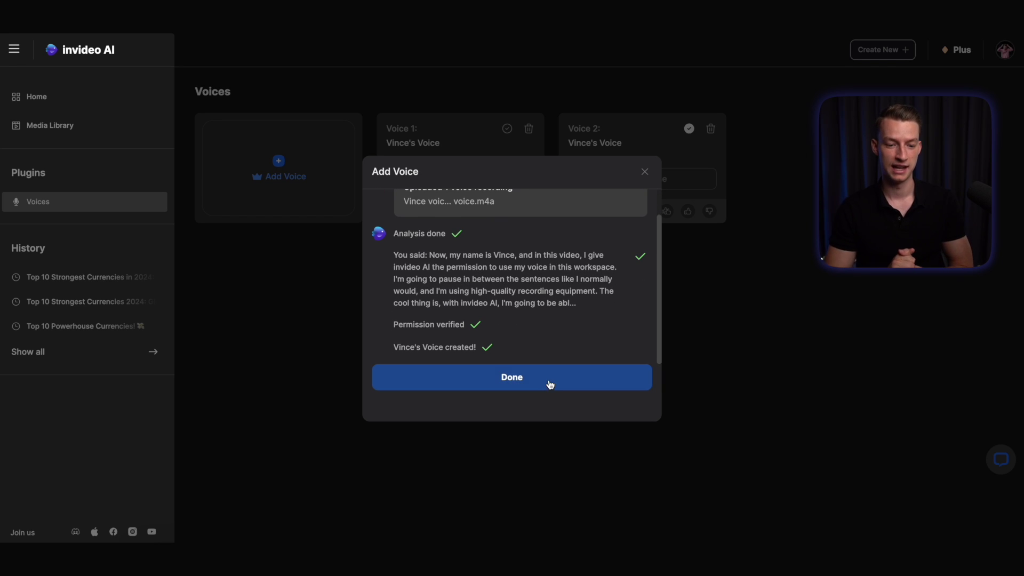
pyautogui.click(550, 383)
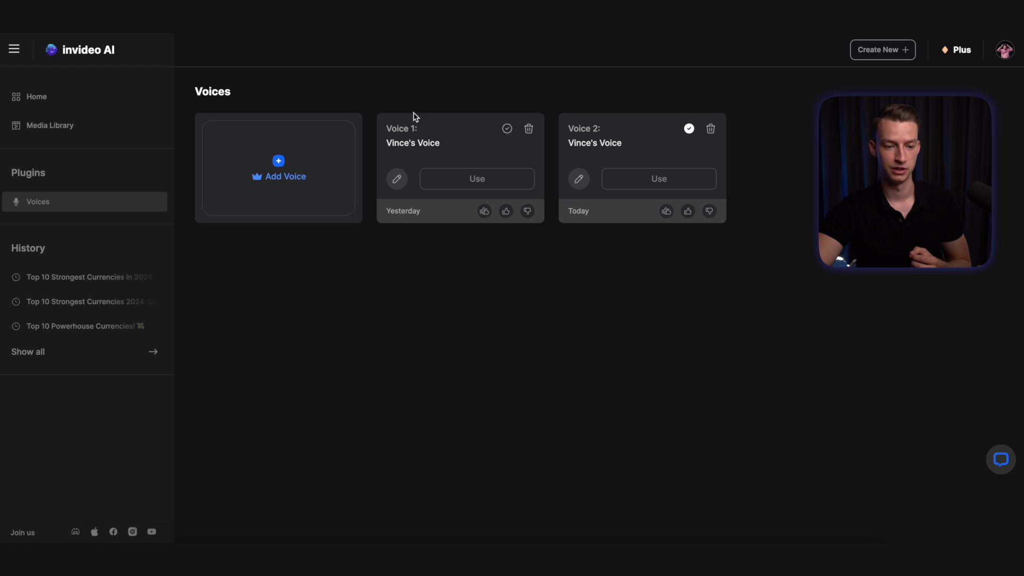
pyautogui.moveTo(441, 143); pyautogui.dragTo(382, 144)
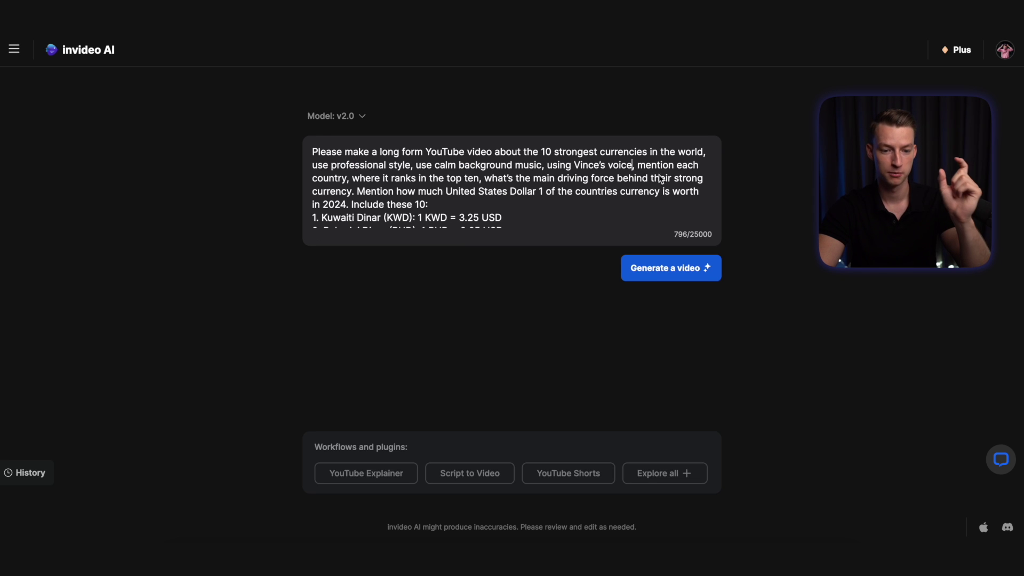
# Review the prompt's wording on video type, topic, professional style, calm background music and the details required for each country
pyautogui.moveTo(638, 166); pyautogui.dragTo(741, 166)
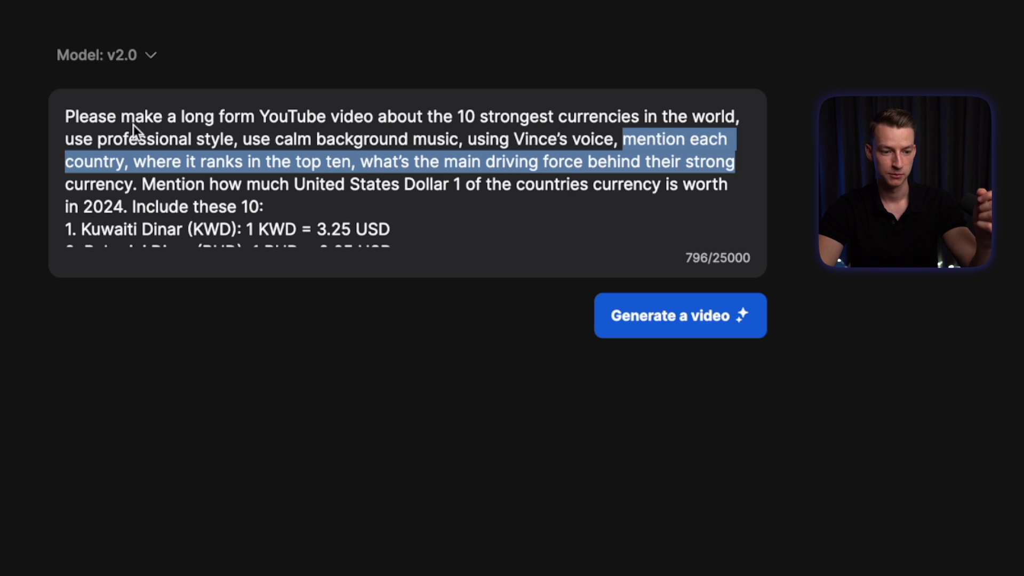
pyautogui.moveTo(65, 113); pyautogui.dragTo(460, 127)
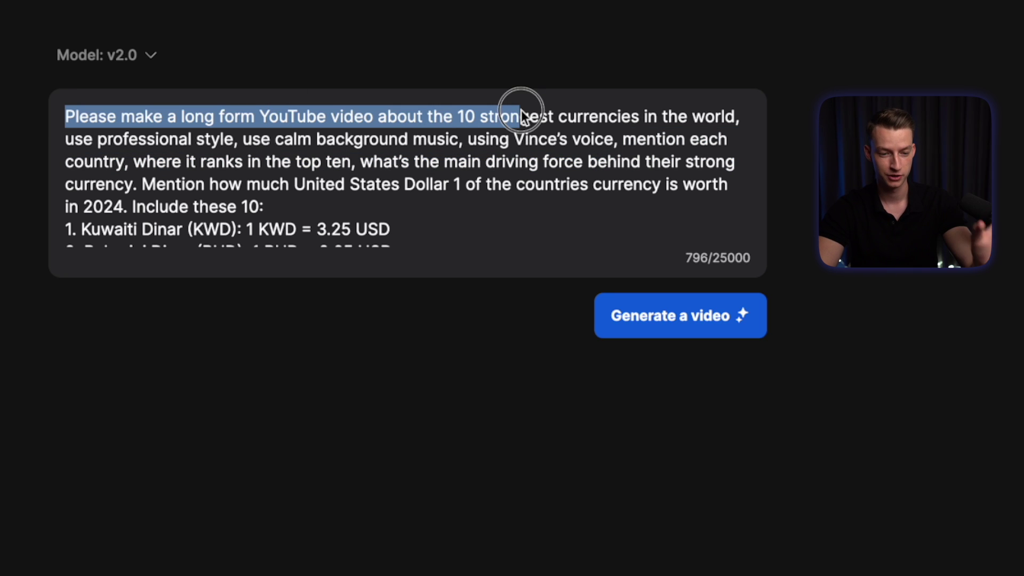
pyautogui.moveTo(521, 109); pyautogui.dragTo(423, 114)
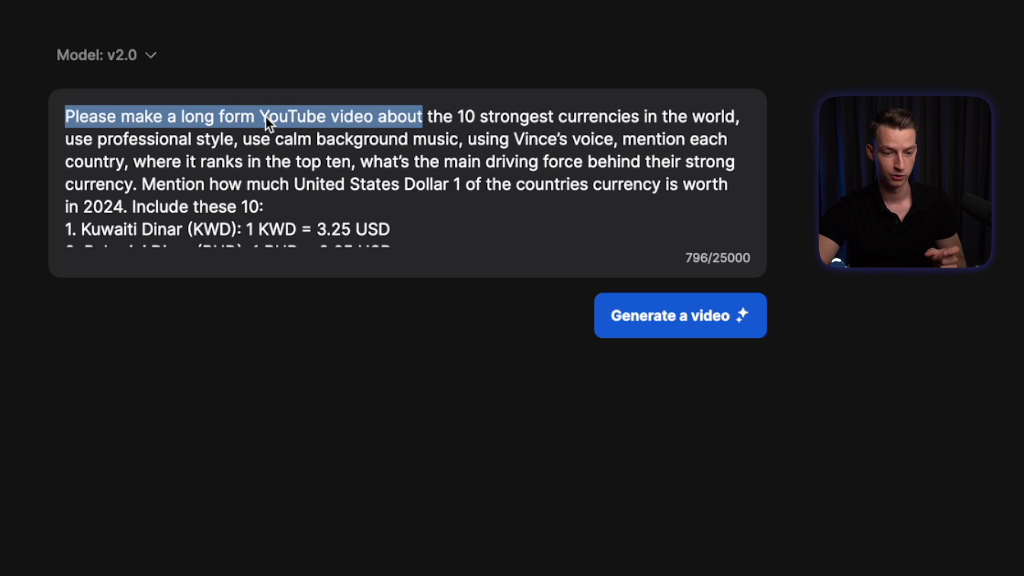
pyautogui.click(472, 113)
pyautogui.moveTo(427, 118); pyautogui.dragTo(741, 126)
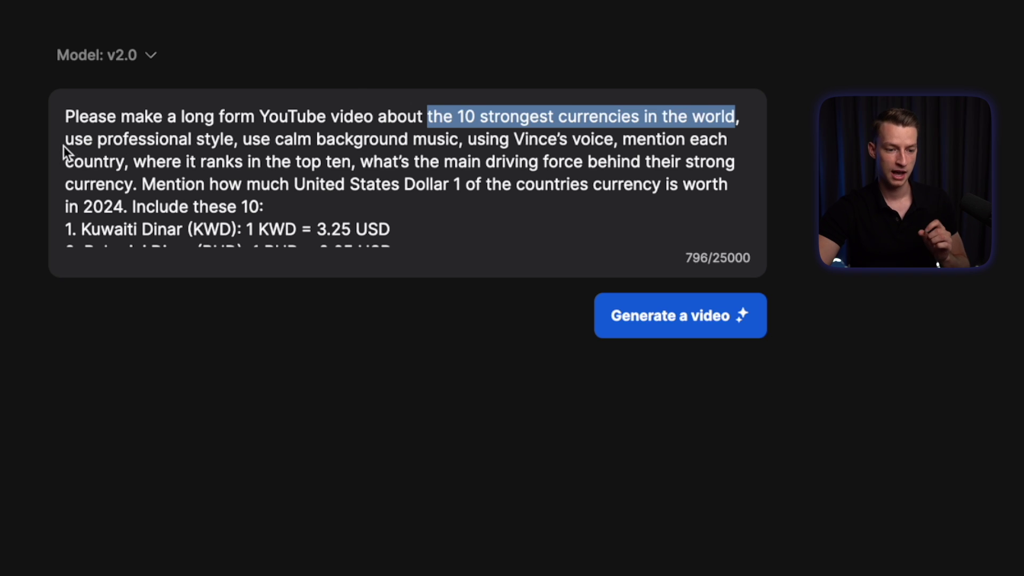
pyautogui.moveTo(63, 140); pyautogui.dragTo(236, 143)
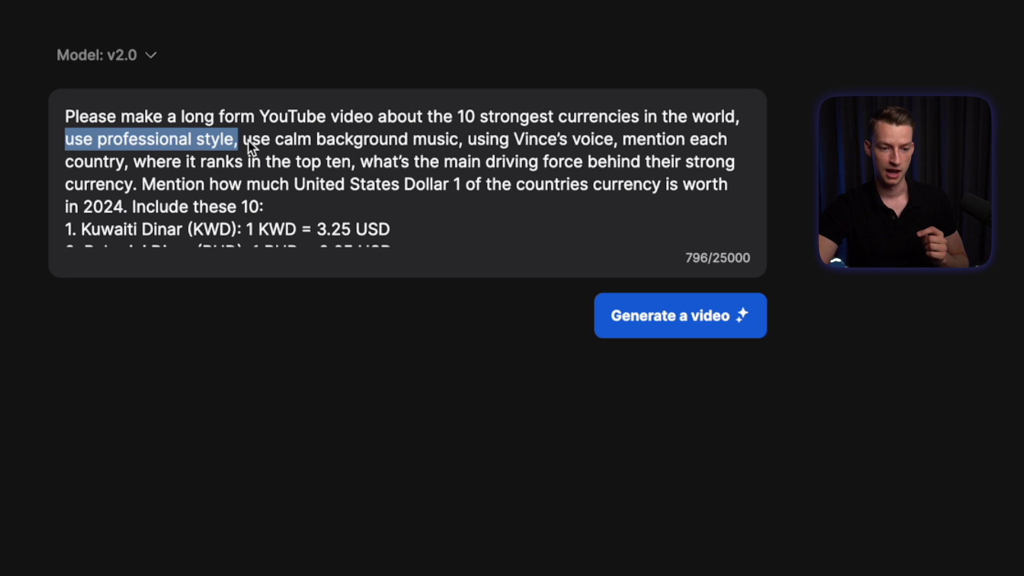
pyautogui.moveTo(244, 141); pyautogui.dragTo(446, 150)
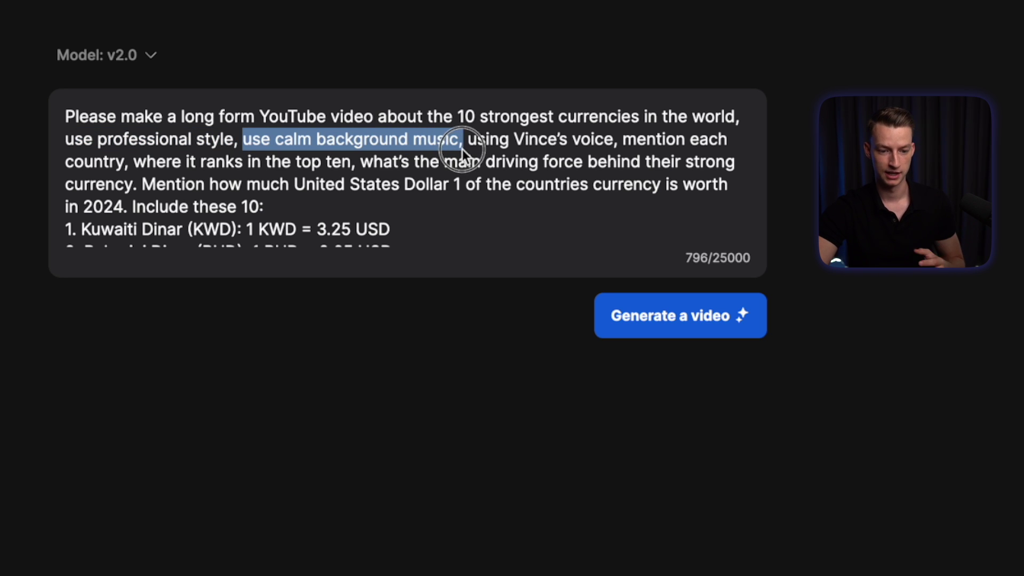
pyautogui.click(773, 385)
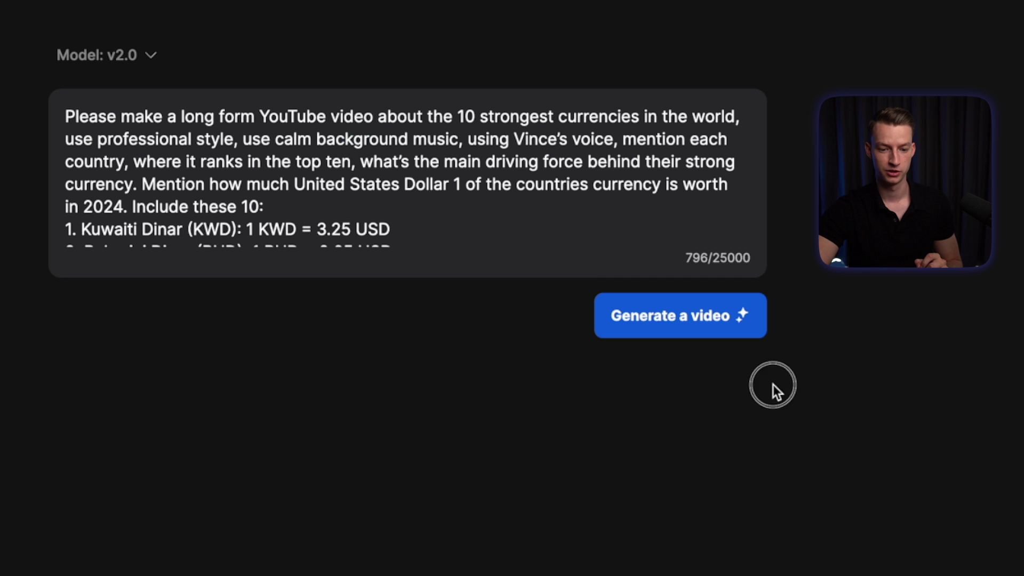
# Generate a video from the currency prompt with the audience set to Global travelers
pyautogui.click(740, 321)
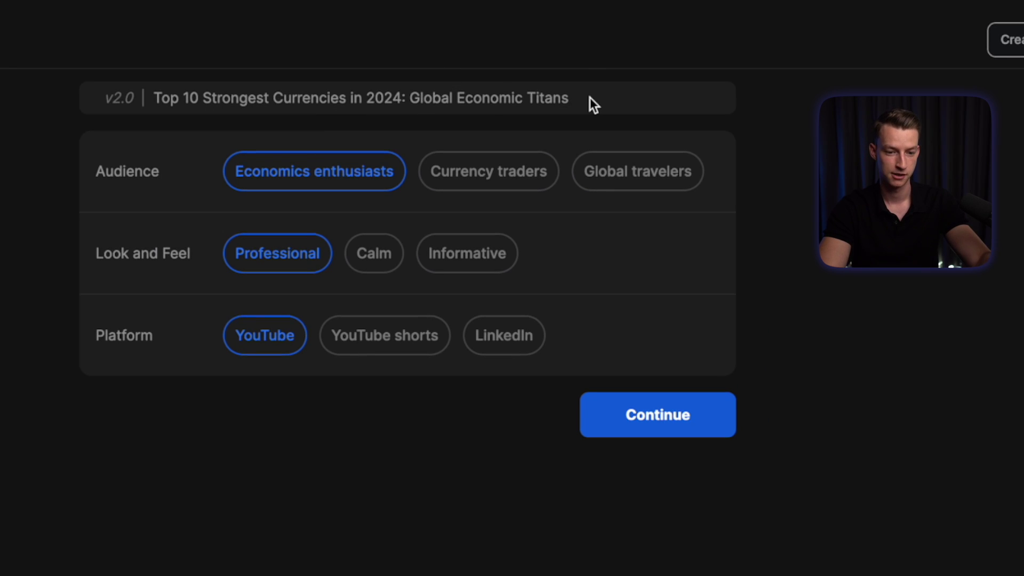
pyautogui.click(334, 100)
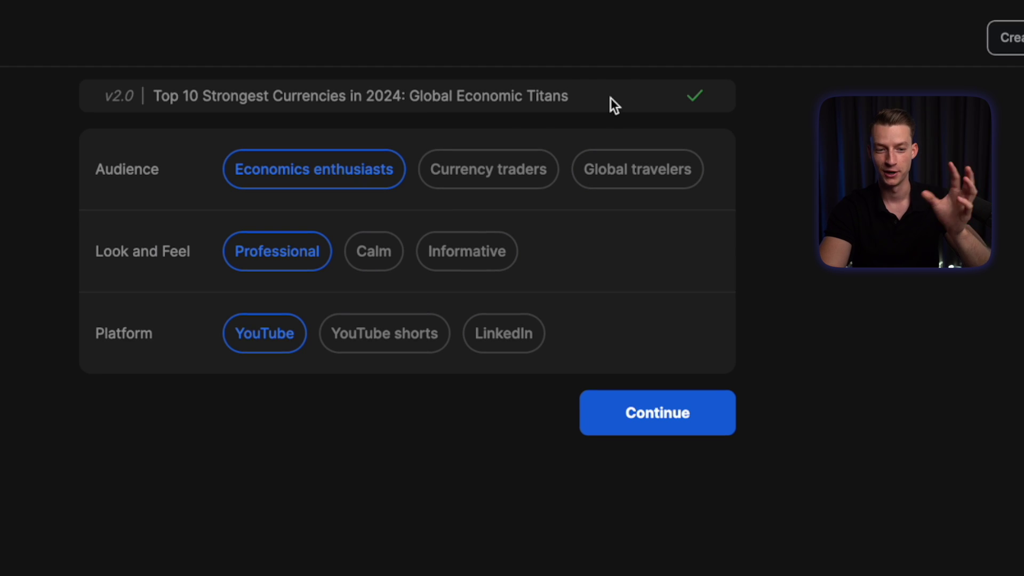
pyautogui.moveTo(610, 98); pyautogui.dragTo(558, 98)
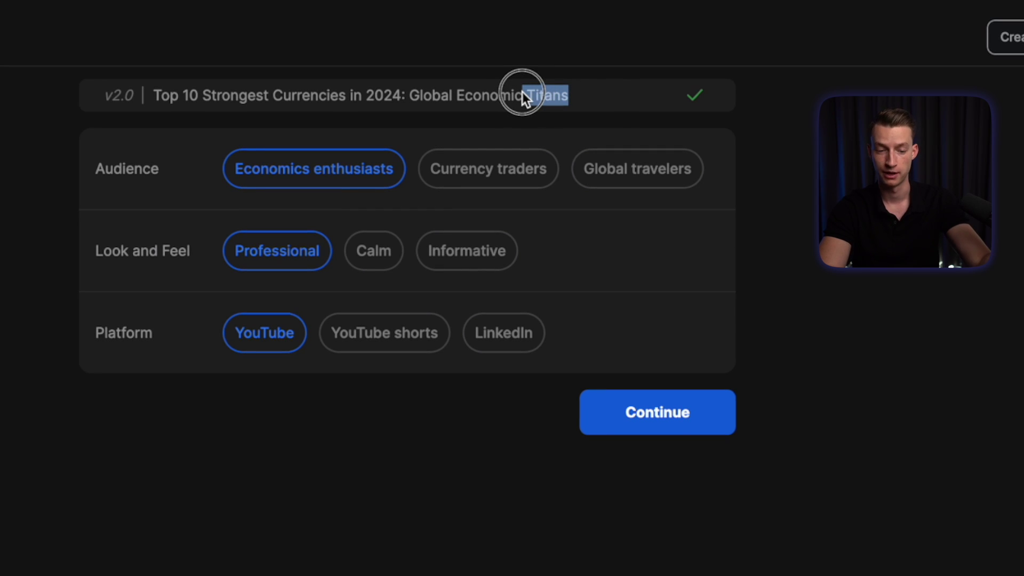
pyautogui.click(584, 134)
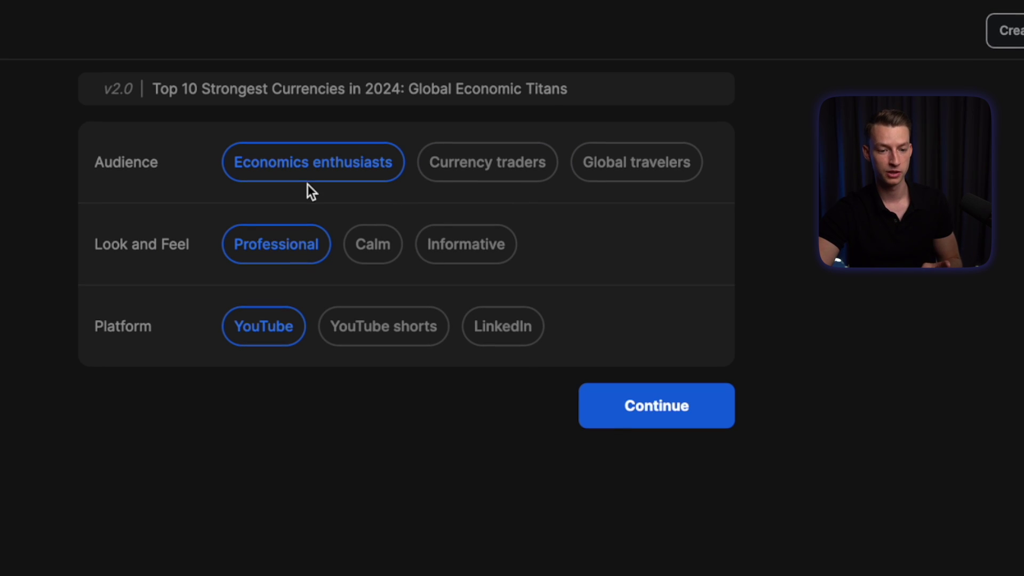
pyautogui.click(664, 165)
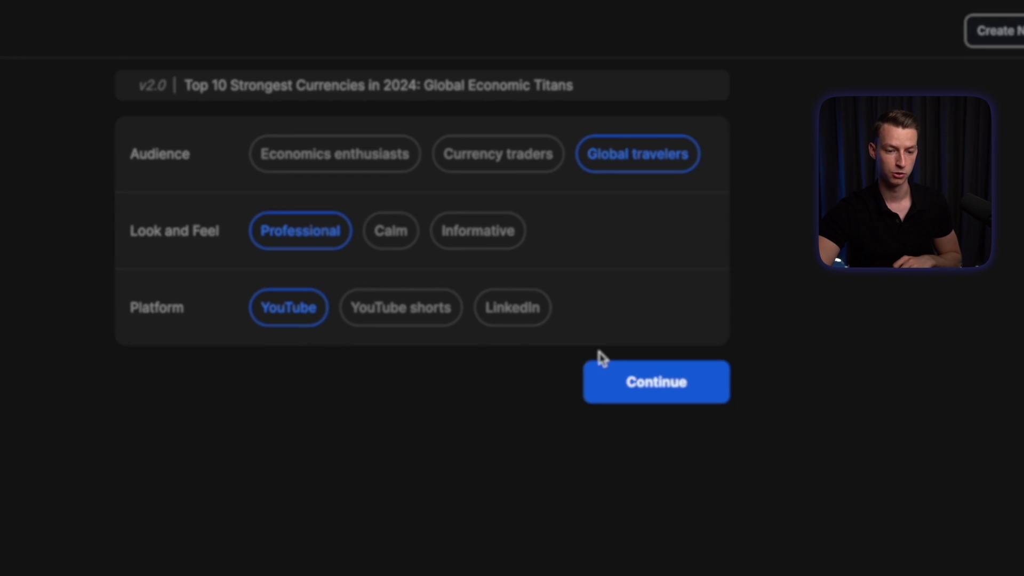
pyautogui.click(700, 408)
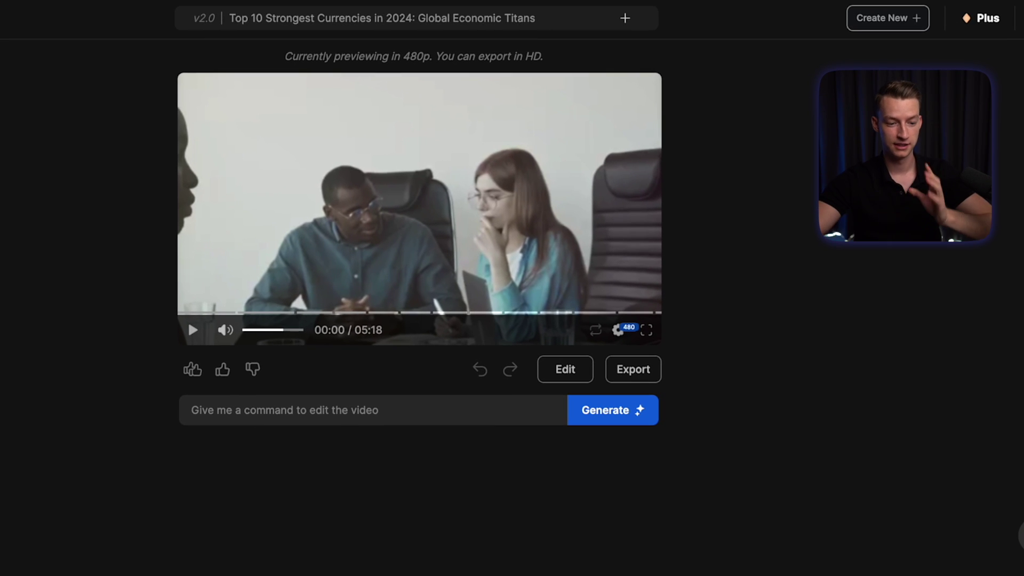
# Skim through the generated currency video's preview and return to its beginning
pyautogui.moveTo(193, 312); pyautogui.dragTo(392, 316)
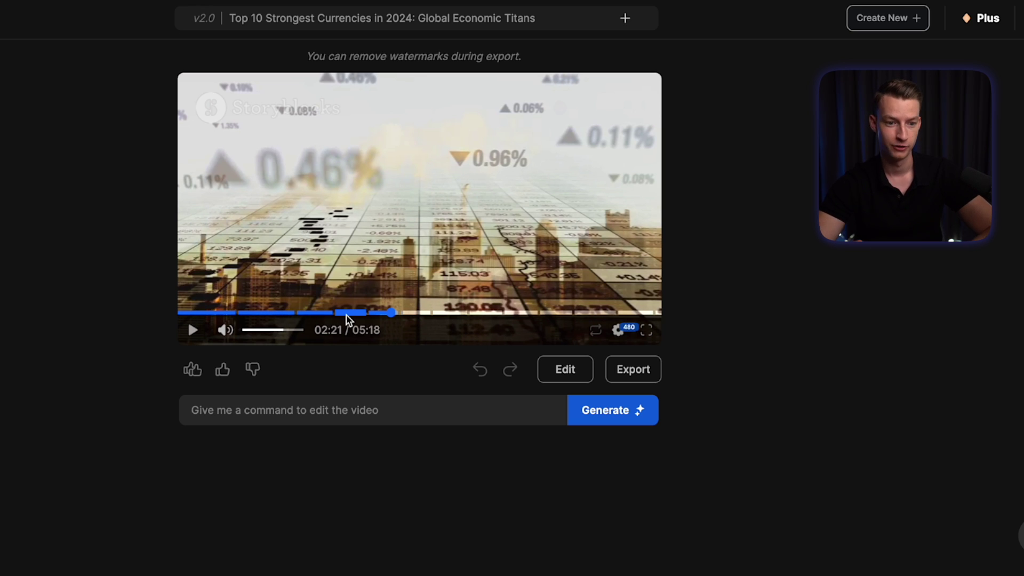
pyautogui.moveTo(206, 316); pyautogui.dragTo(165, 311)
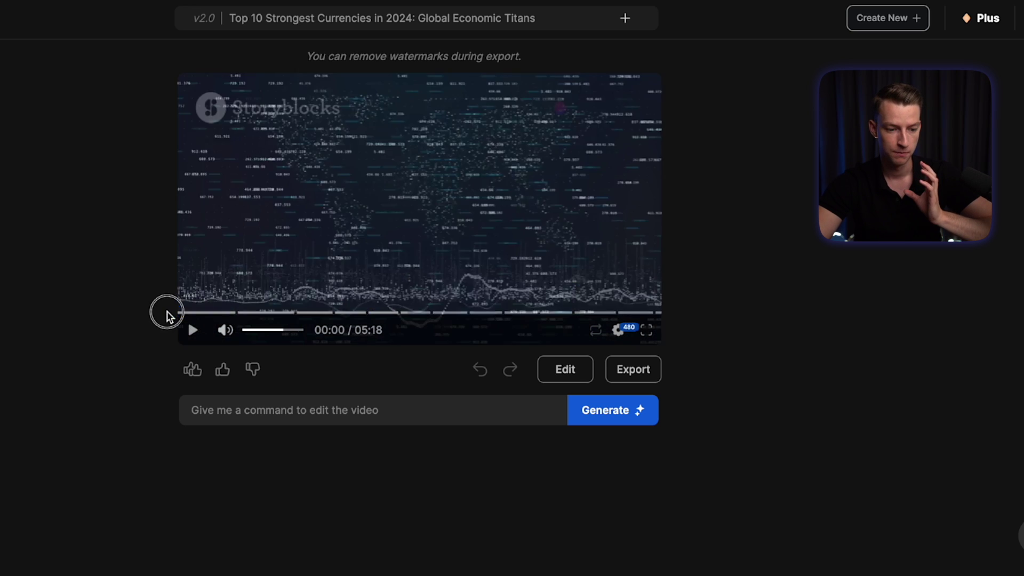
# Play the video's opening and generate an edit with the command "make the music quieter and more upbeat"
pyautogui.click(278, 416)
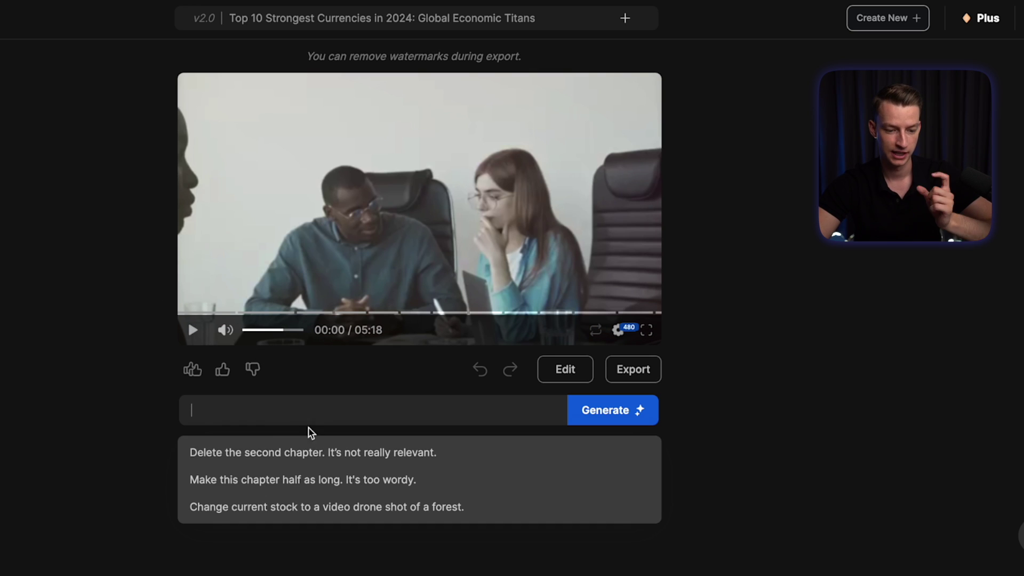
pyautogui.click(261, 254)
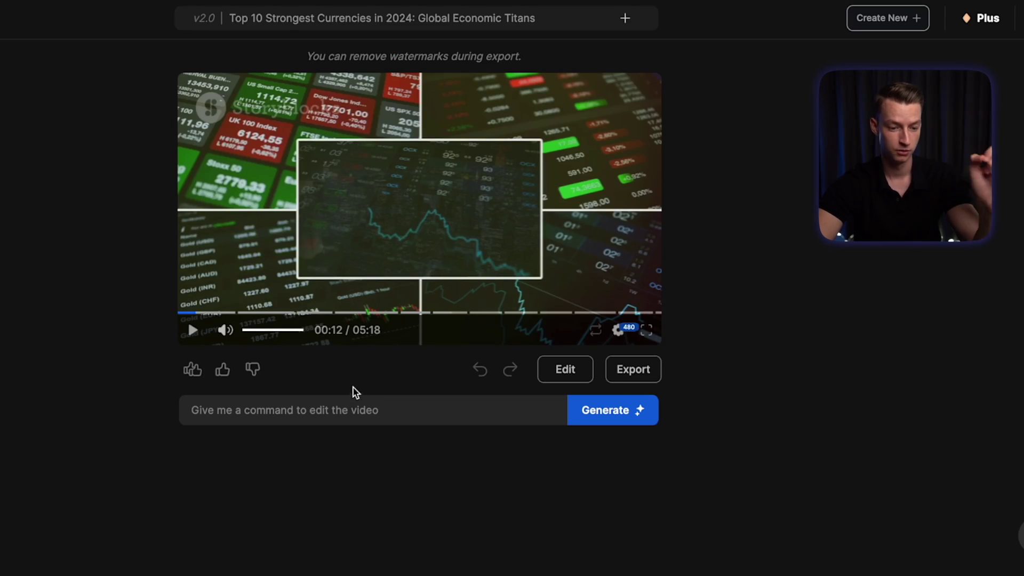
pyautogui.click(351, 419)
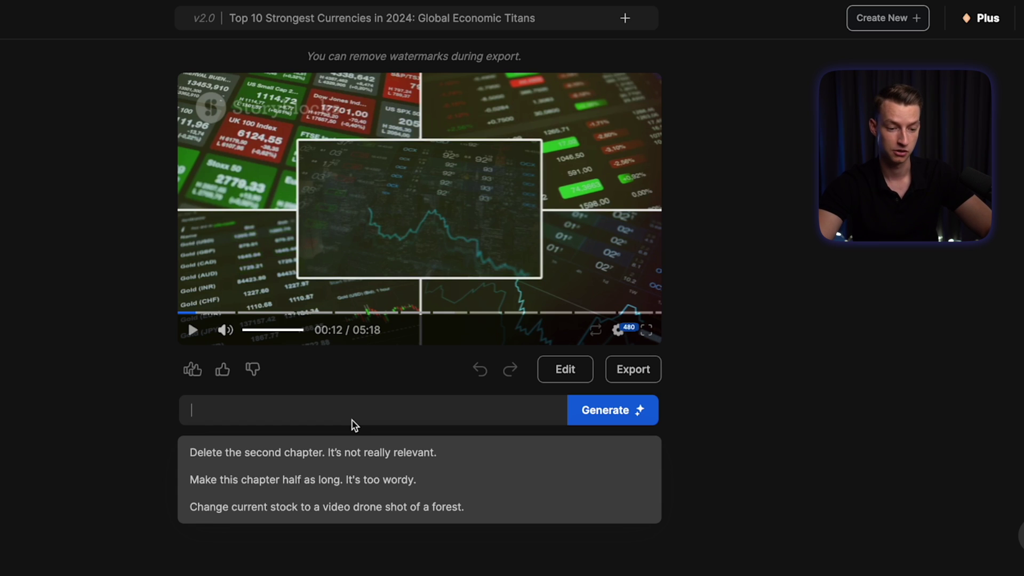
pyautogui.write('make ')
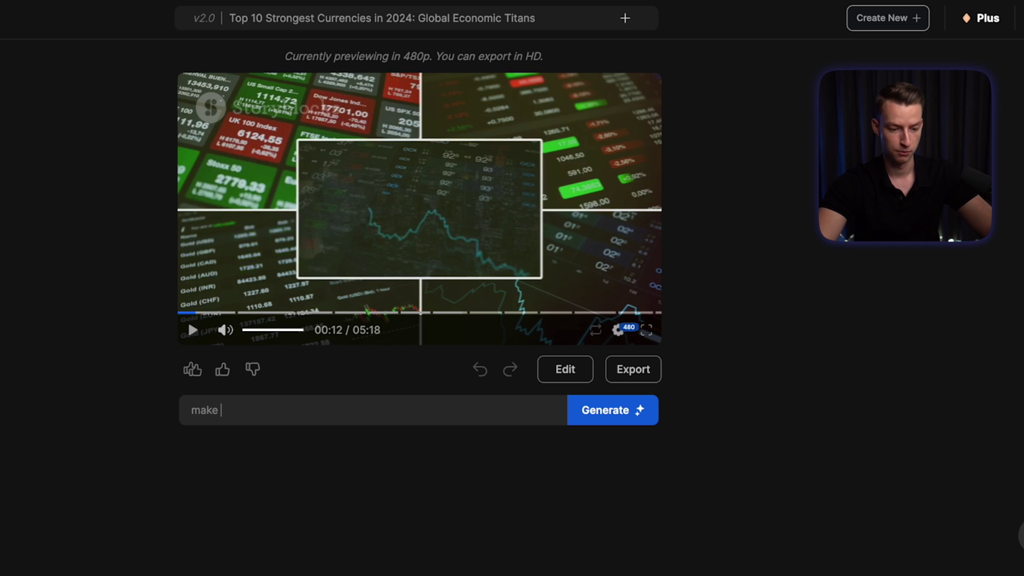
pyautogui.write('the music qui')
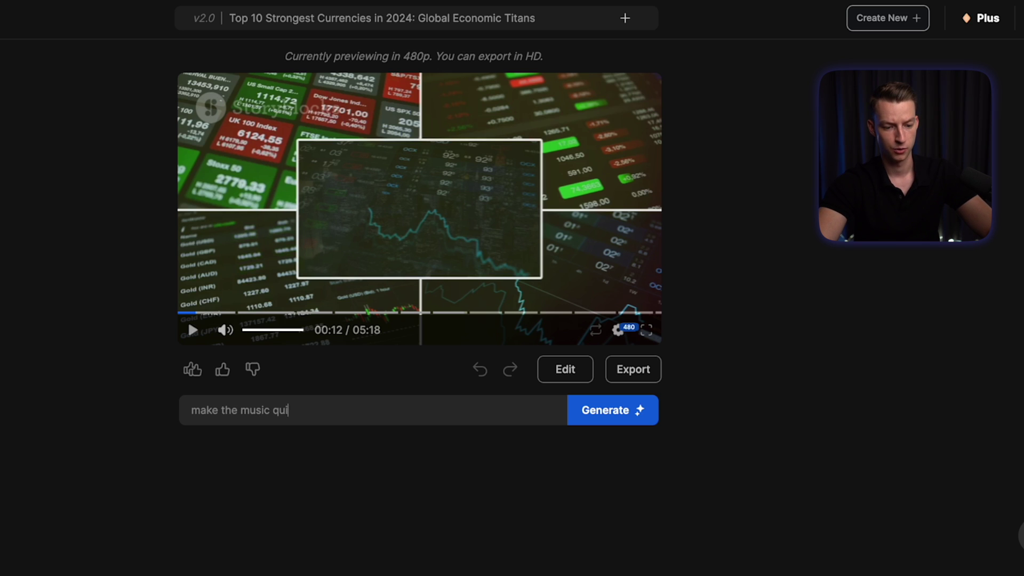
pyautogui.write('eter and more ')
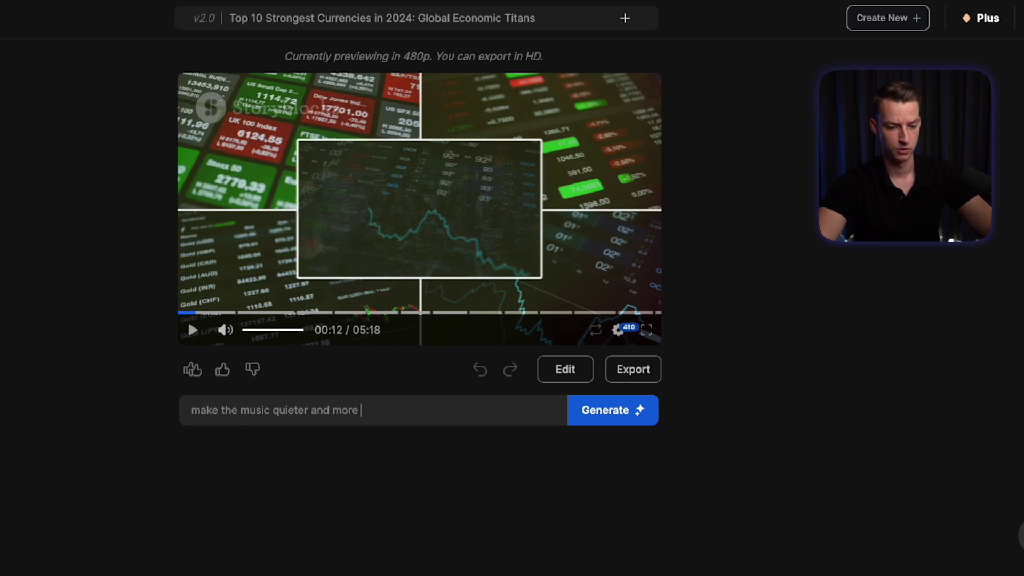
pyautogui.write('upbeat')
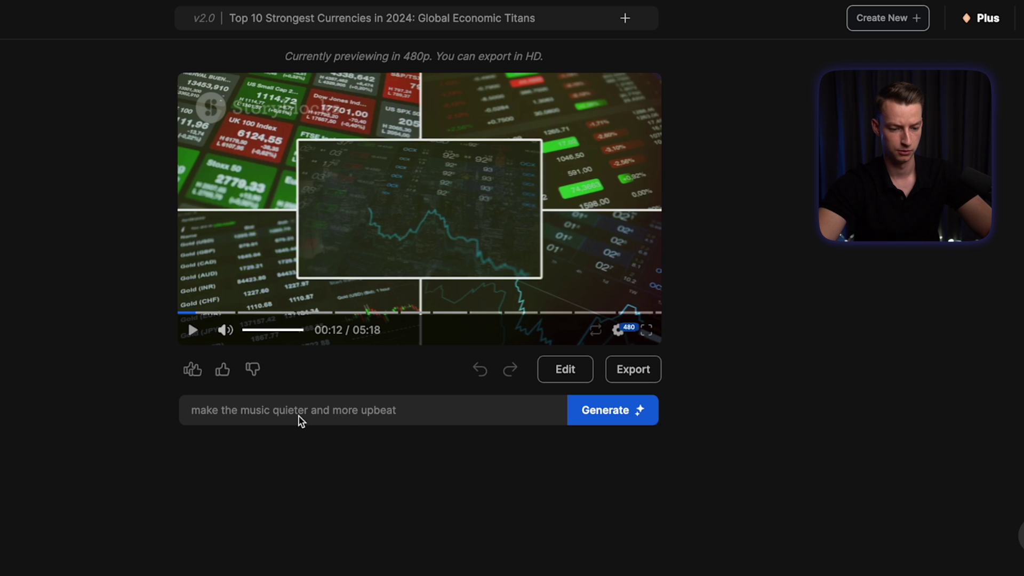
pyautogui.click(627, 417)
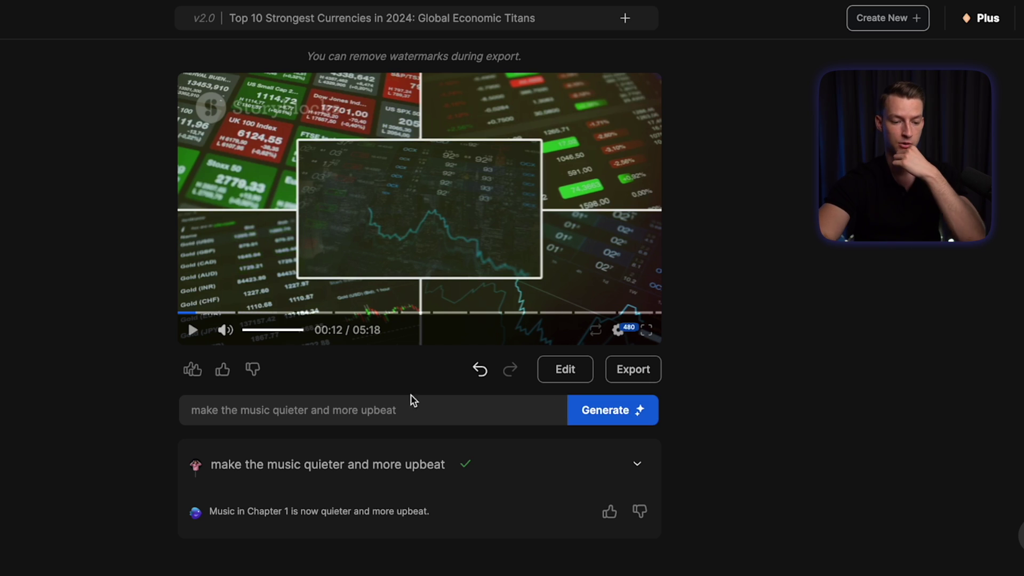
# Read the reply about the music edit and replay the video's opening seconds to check the sound
pyautogui.moveTo(211, 512); pyautogui.dragTo(448, 520)
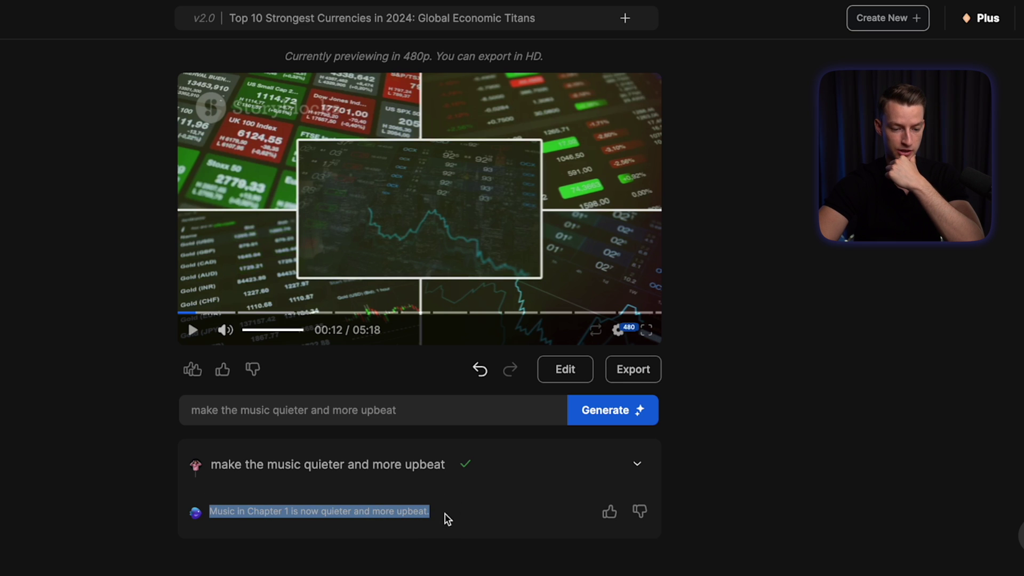
pyautogui.click(447, 519)
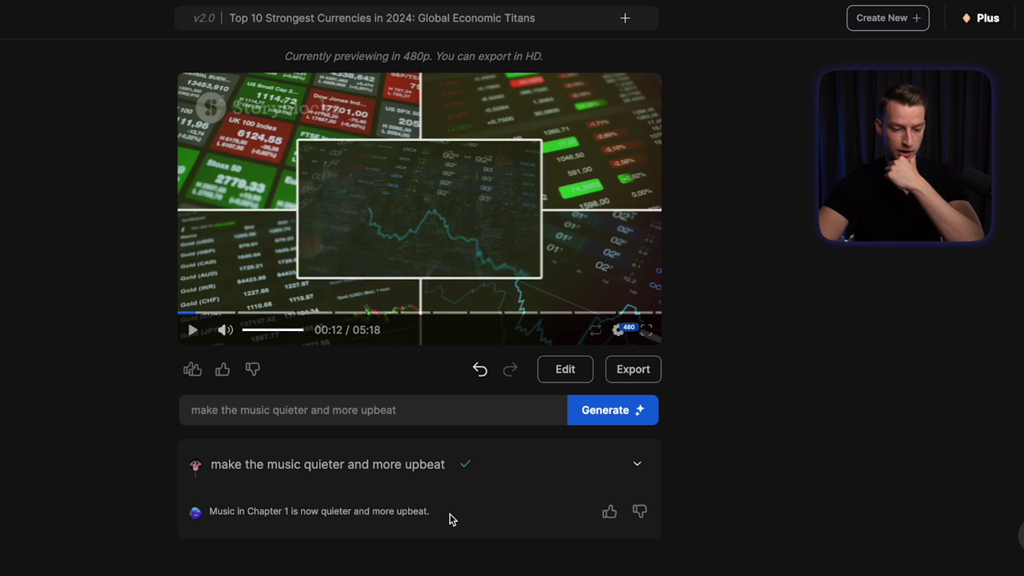
pyautogui.click(181, 313)
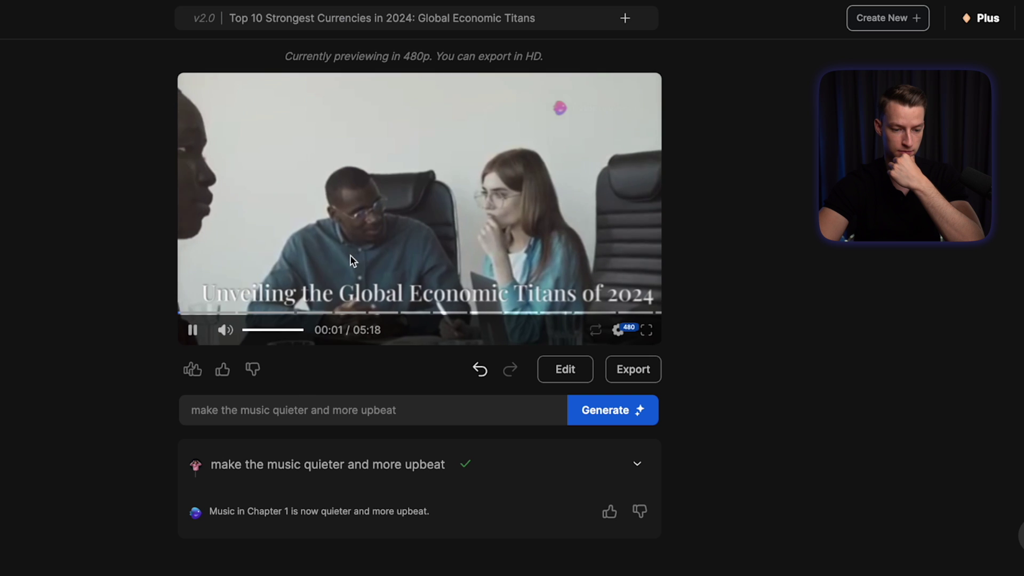
pyautogui.click(195, 313)
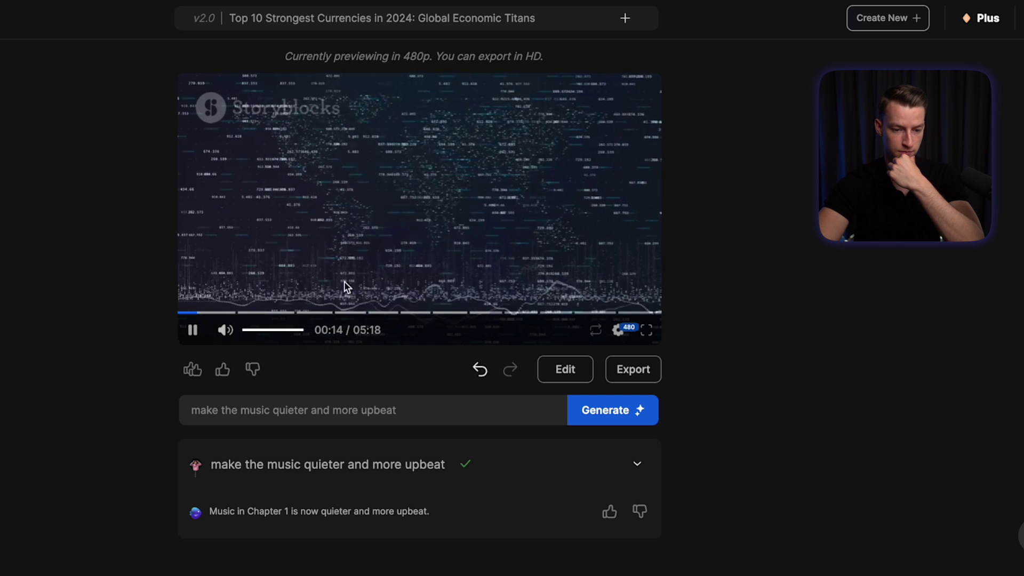
pyautogui.click(408, 224)
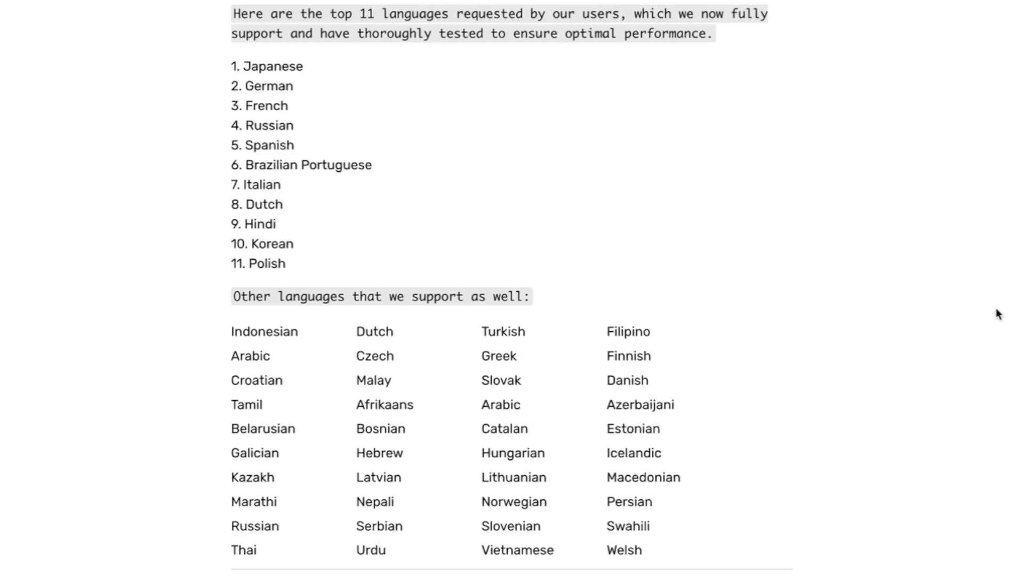
# Review the list of the top 11 requested languages and the section of other supported languages
pyautogui.moveTo(250, 66); pyautogui.dragTo(382, 257)
pyautogui.click(382, 256)
pyautogui.moveTo(233, 295); pyautogui.dragTo(603, 304)
pyautogui.click(604, 304)
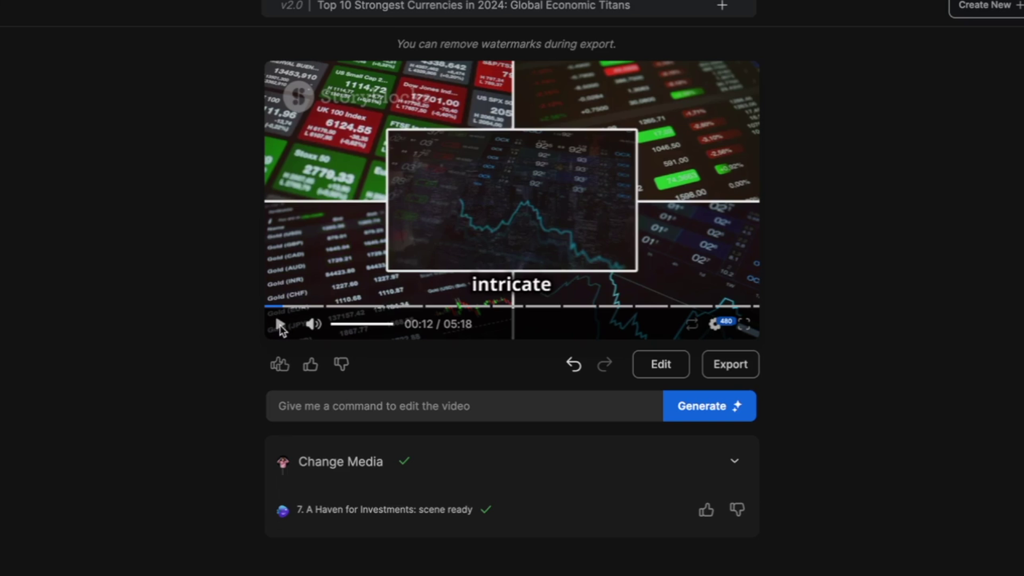
# Generate an edit with the command "Change the language to French" and play the translated video
pyautogui.click(279, 324)
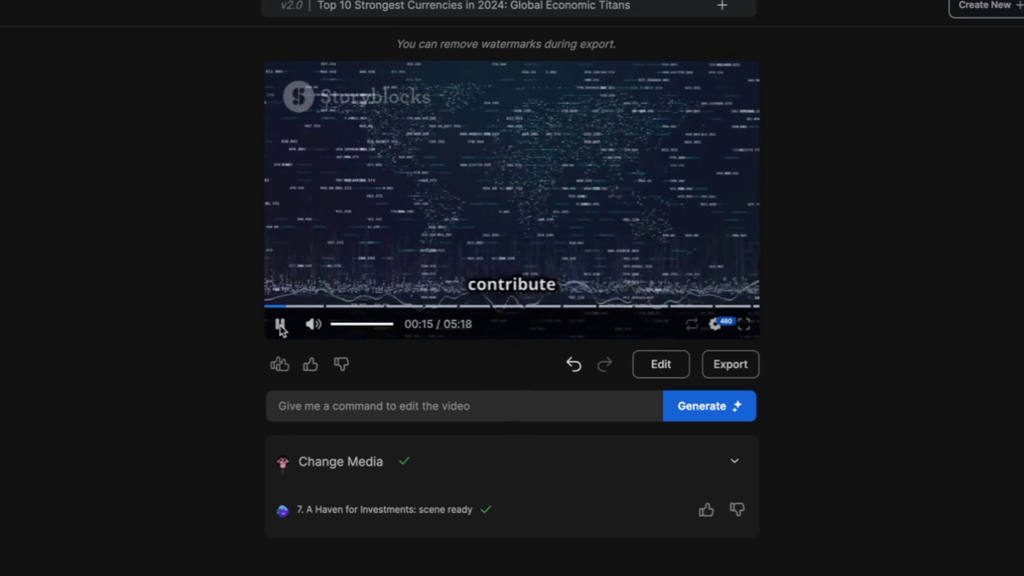
pyautogui.click(280, 324)
pyautogui.click(320, 406)
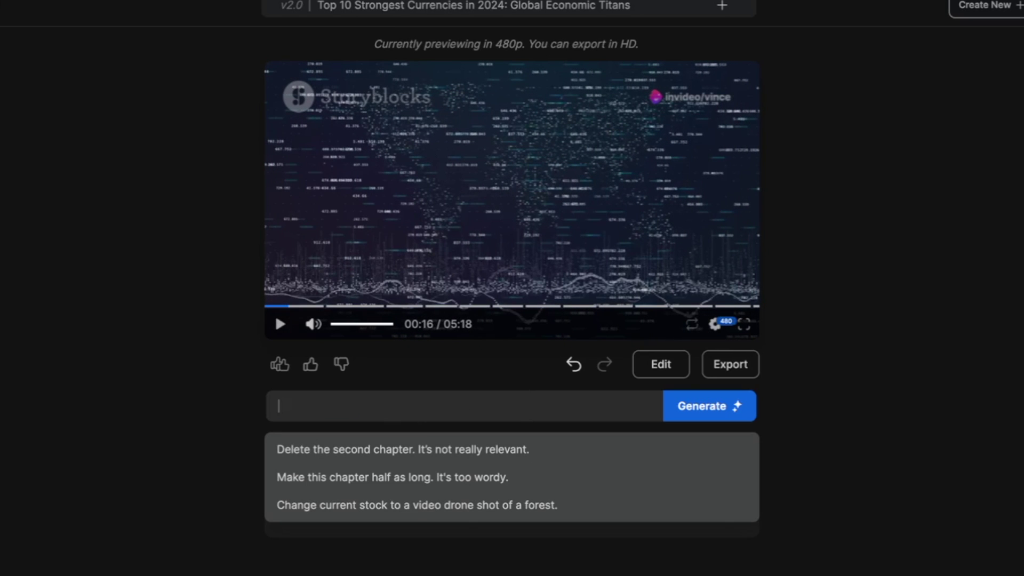
pyautogui.write('Change the language to French')
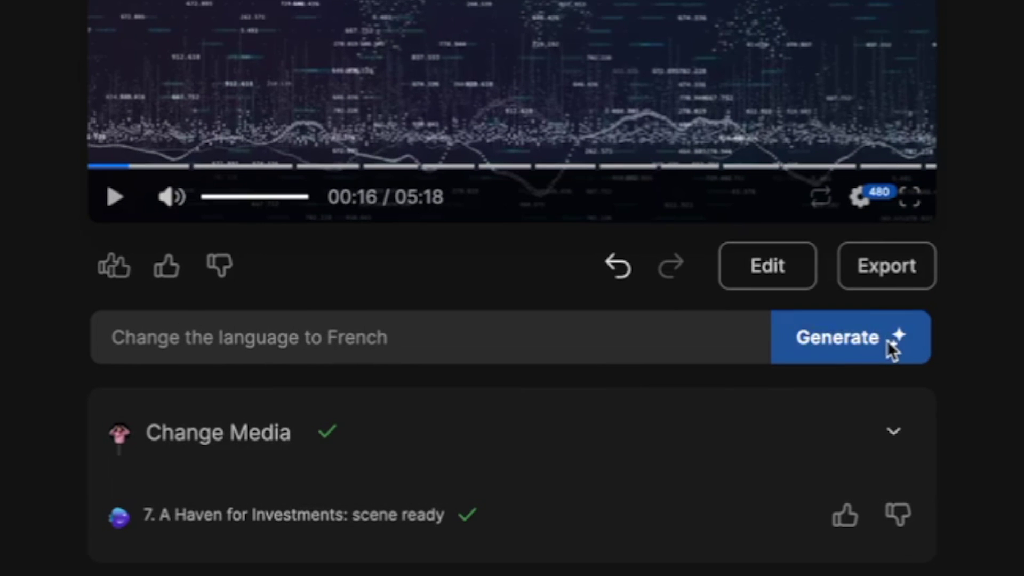
pyautogui.click(888, 340)
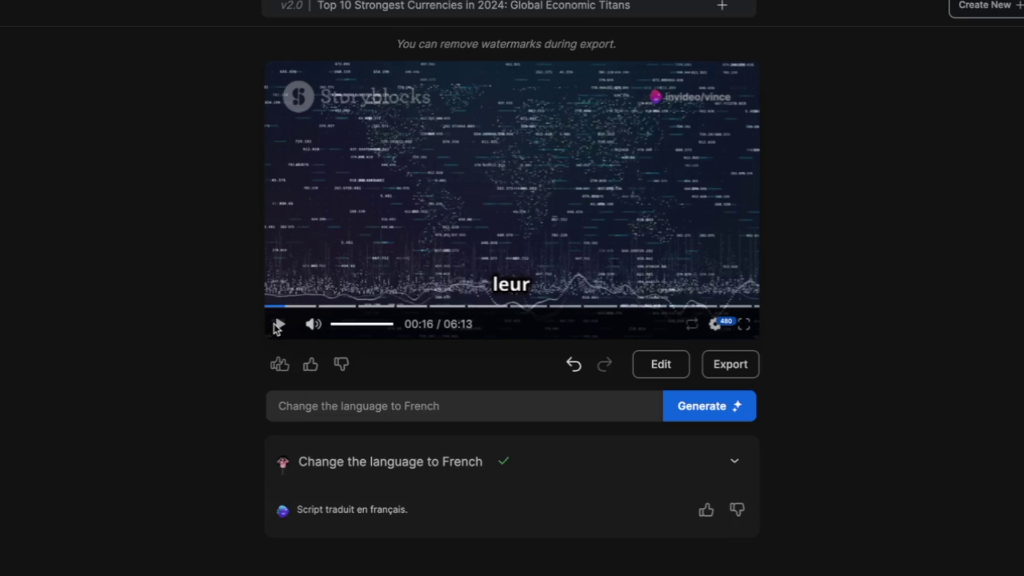
pyautogui.click(278, 325)
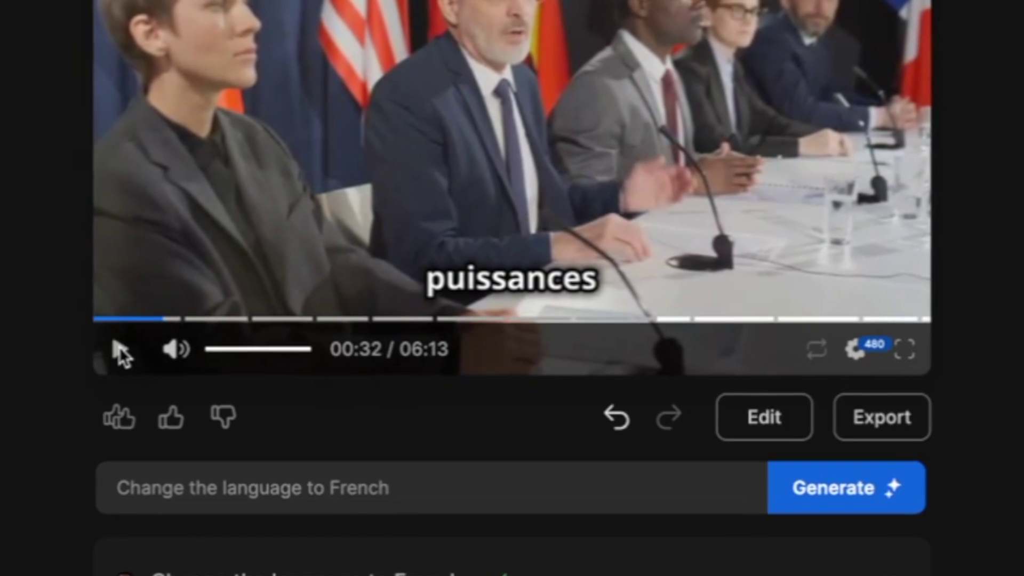
# Generate an edit with the command "Change the language to Mandarin" and play the result
pyautogui.click(705, 405)
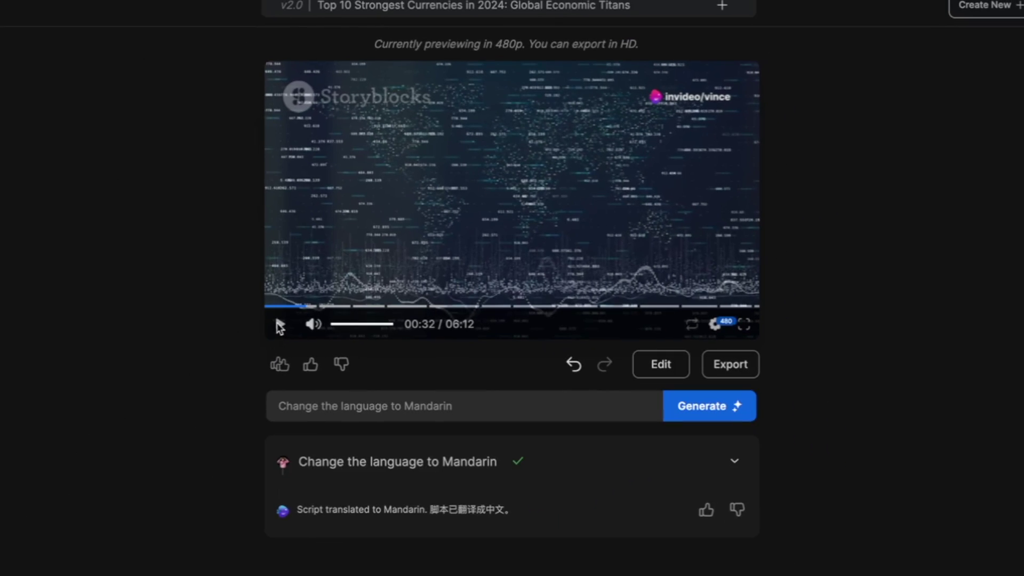
pyautogui.click(279, 324)
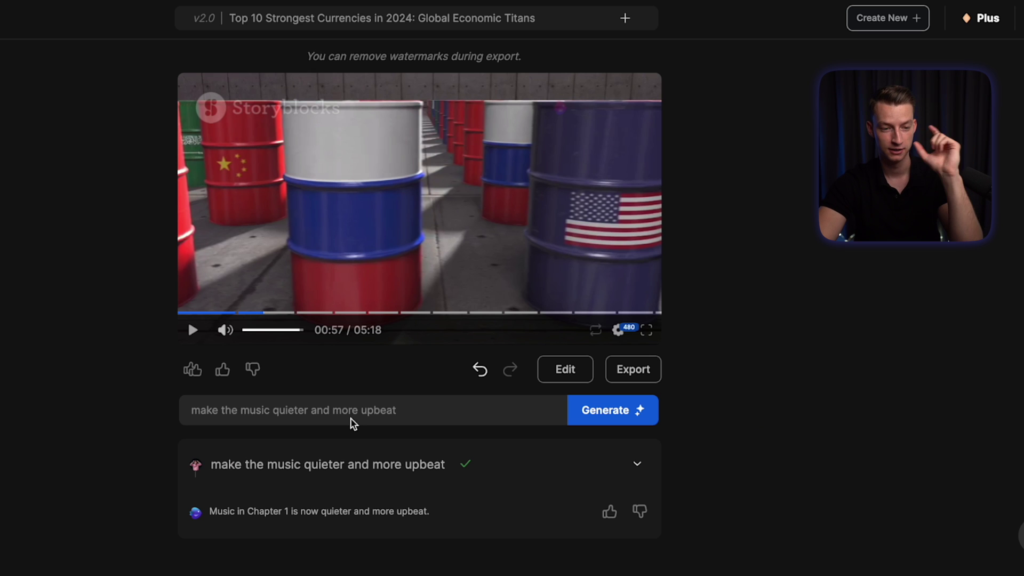
# Replace the music command with "add subtitles across the entire video", generate the edit and pause the subtitled preview
pyautogui.tripleClick(430, 416)
pyautogui.press('BackSpace')
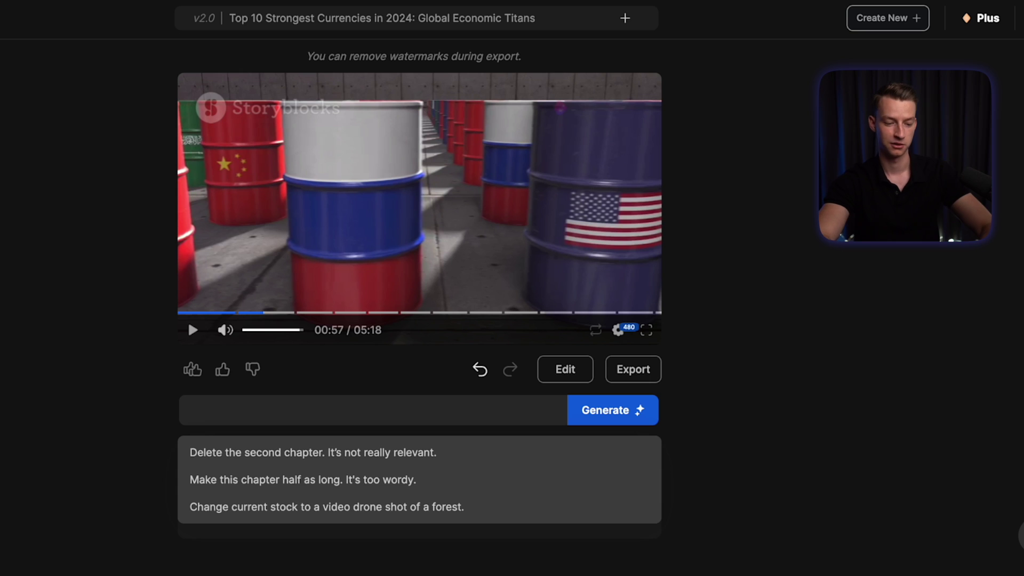
pyautogui.write('add')
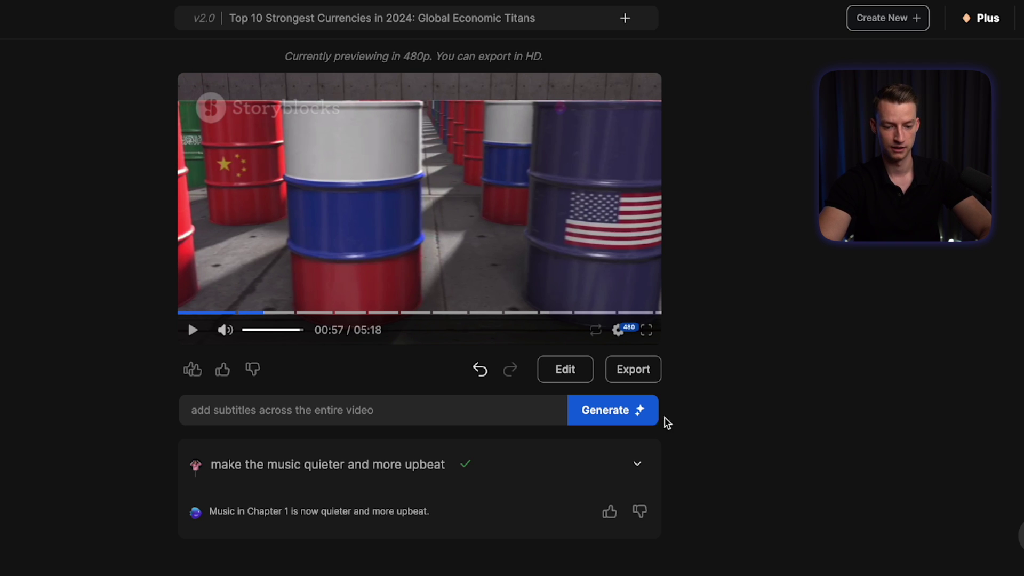
pyautogui.click(640, 412)
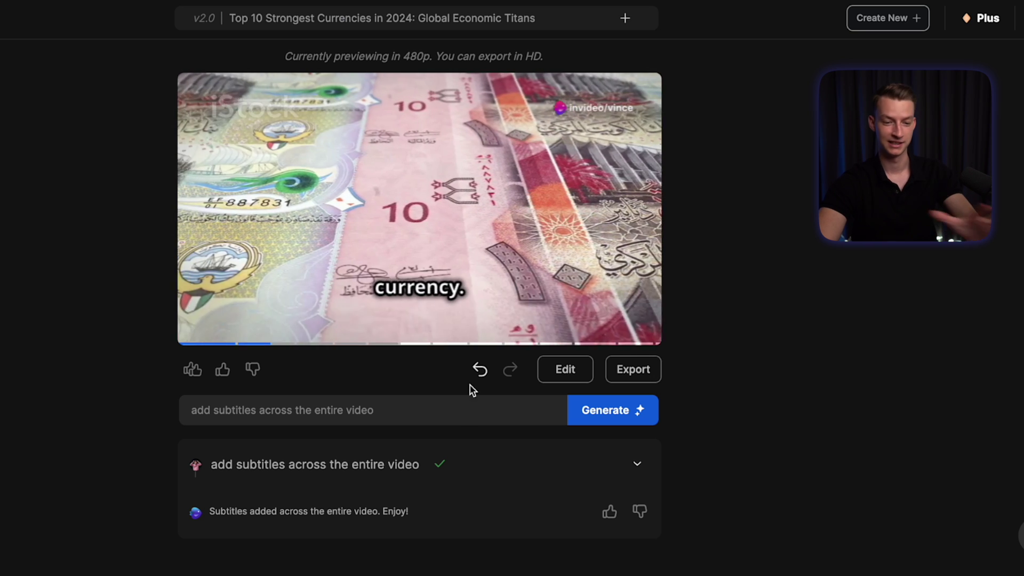
pyautogui.click(490, 116)
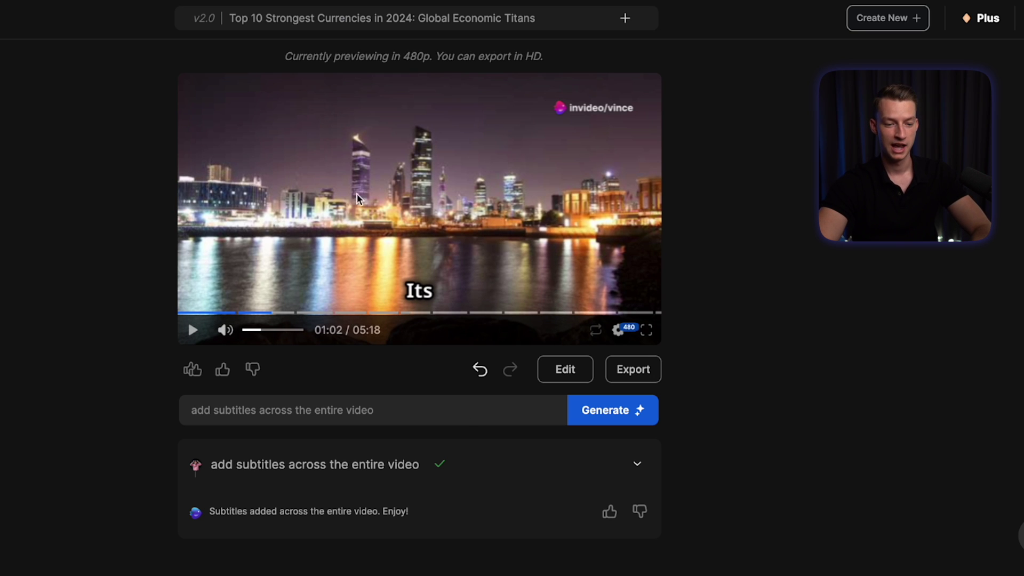
# Return to the video's opening and generate the edit "change the first chapter's intro video to a b-roll of the globe"
pyautogui.click(196, 313)
pyautogui.click(182, 313)
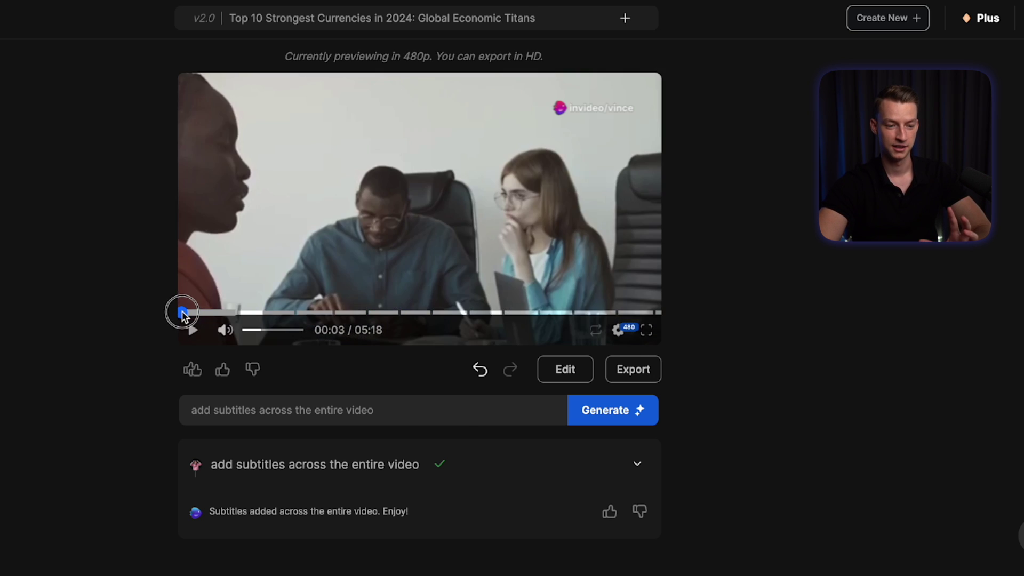
pyautogui.tripleClick(297, 408)
pyautogui.write('char')
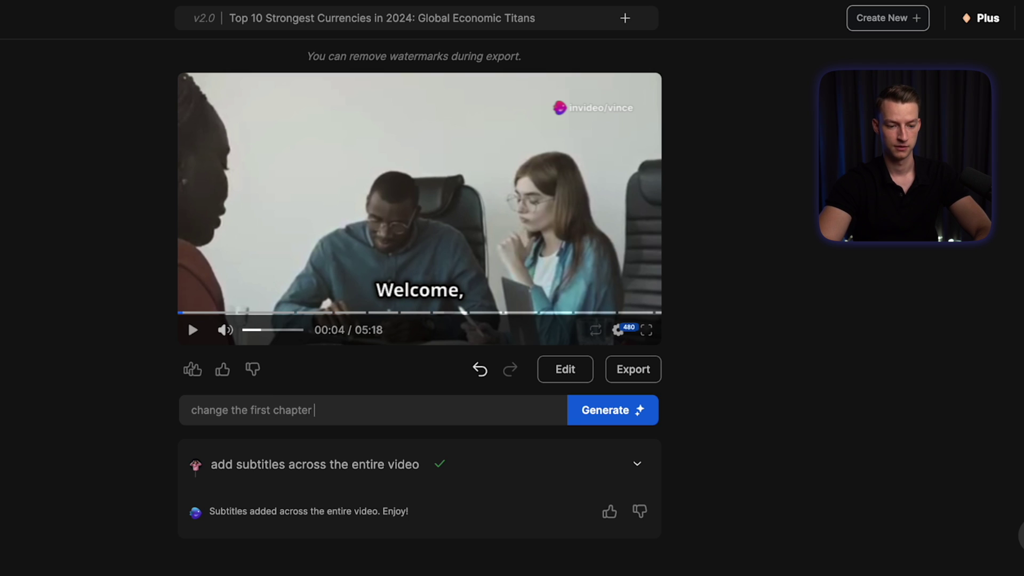
pyautogui.write('video to a b-roll of the globe')
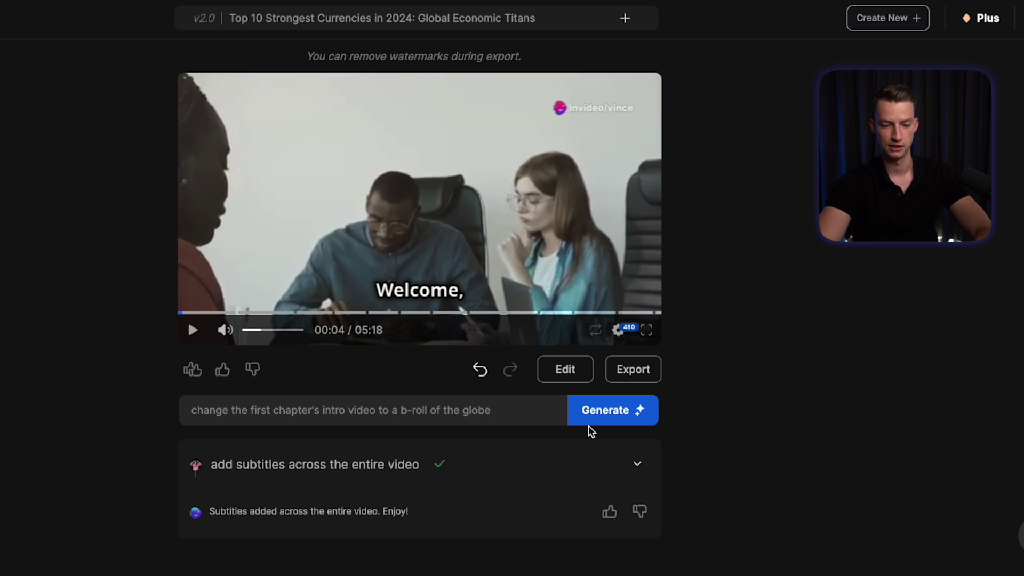
pyautogui.click(589, 424)
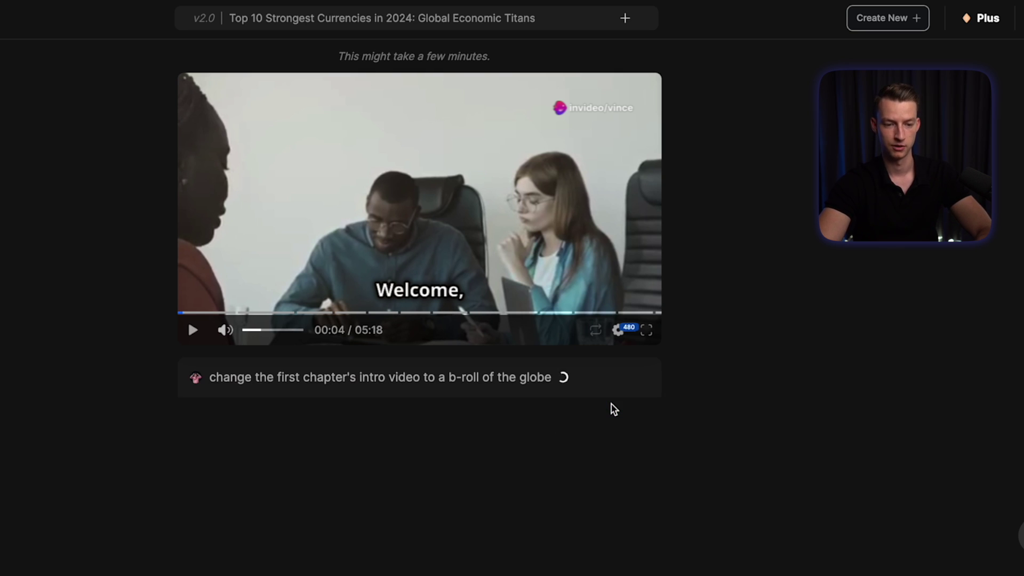
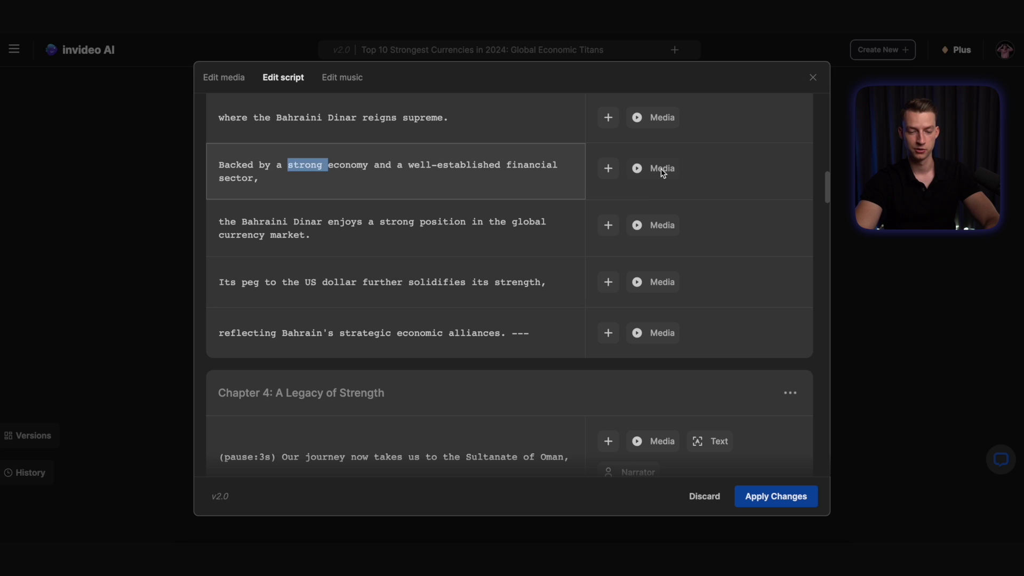
# Inspect the media keywords for the Bahraini Dinar script line "Backed by a strong economy" and close them unedited
pyautogui.click(662, 168)
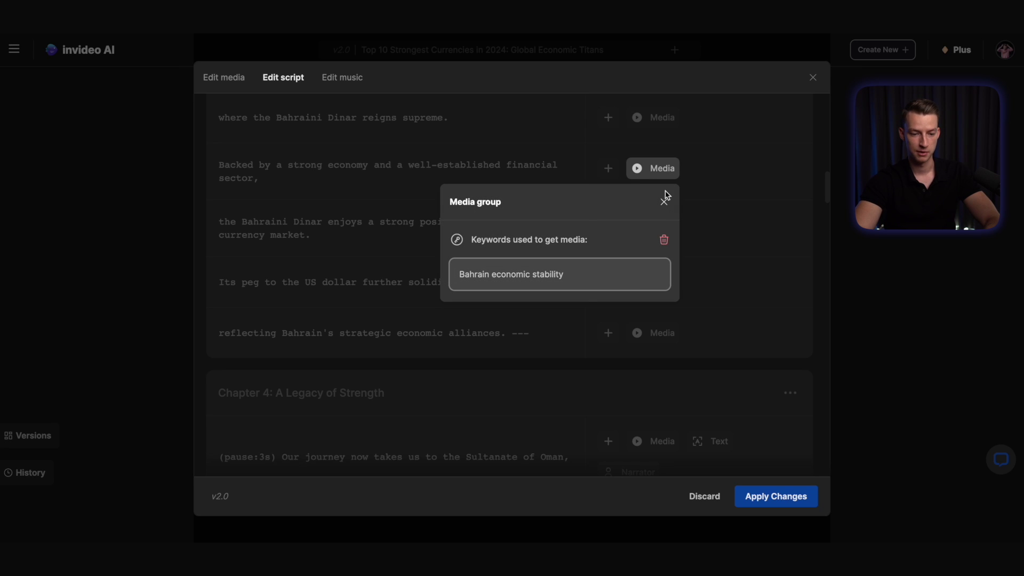
pyautogui.tripleClick(454, 272)
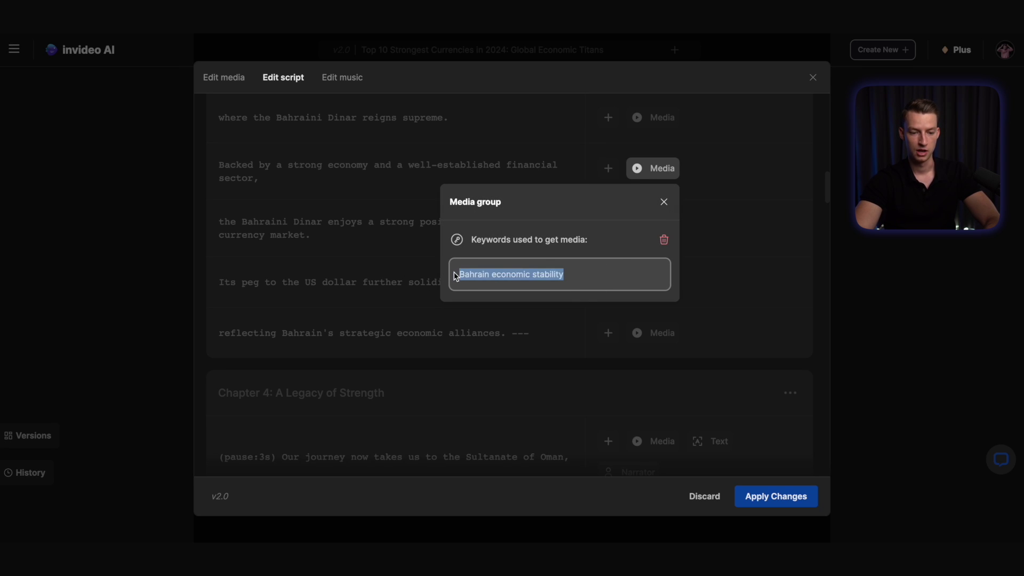
pyautogui.press('Left')
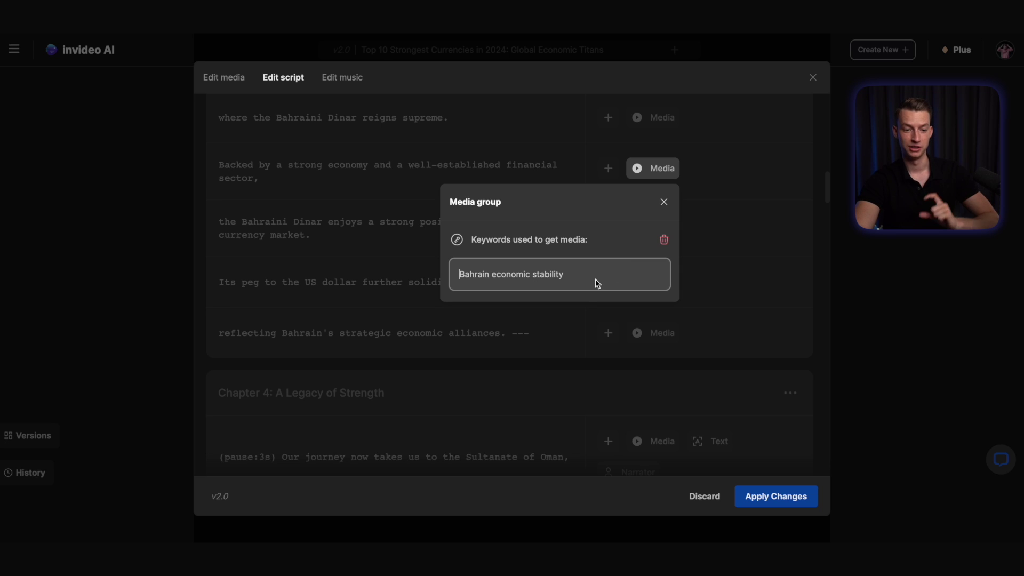
pyautogui.click(585, 356)
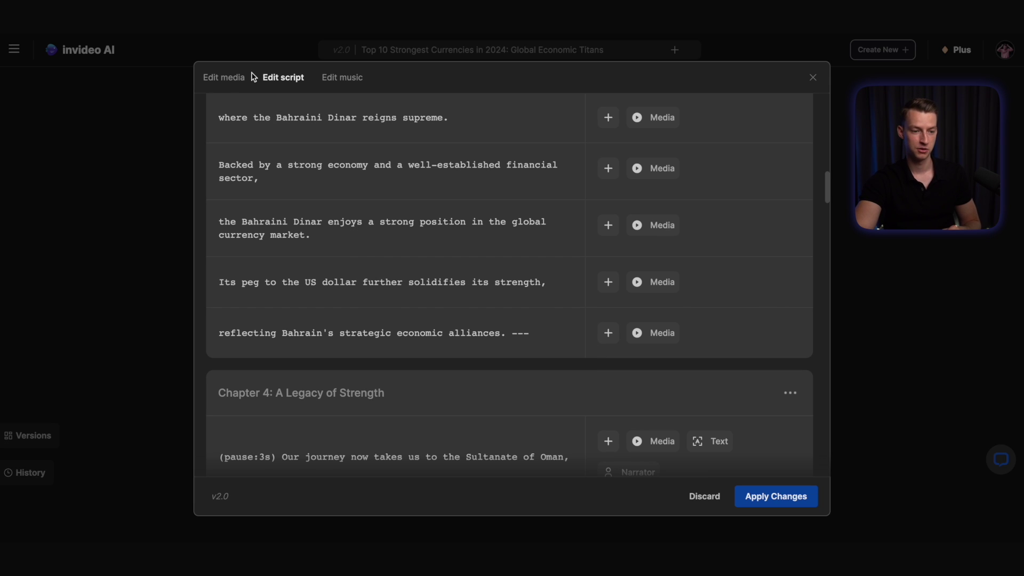
# Discard the unsaved script changes and switch to editing the video's media
pyautogui.click(224, 79)
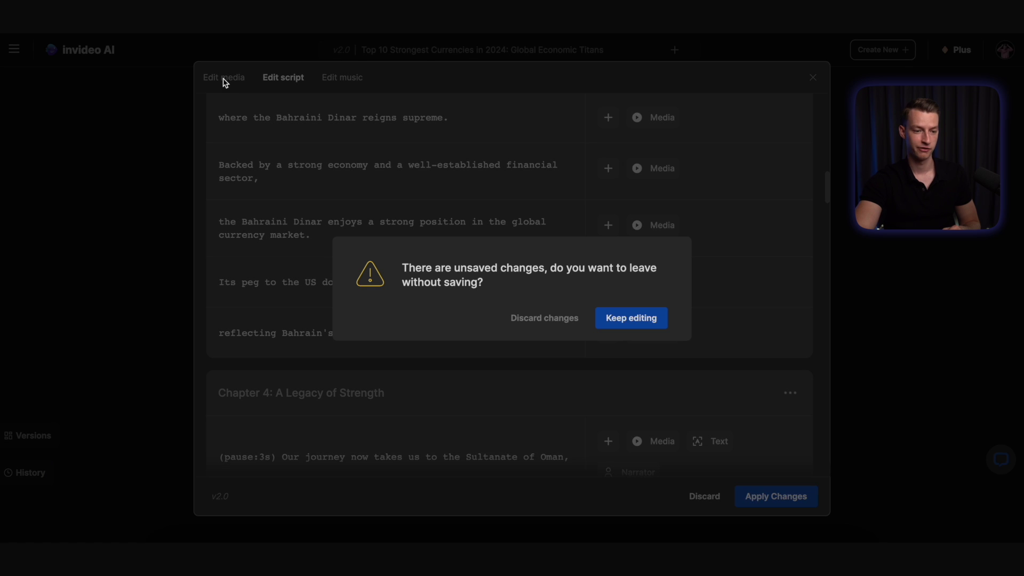
pyautogui.click(577, 323)
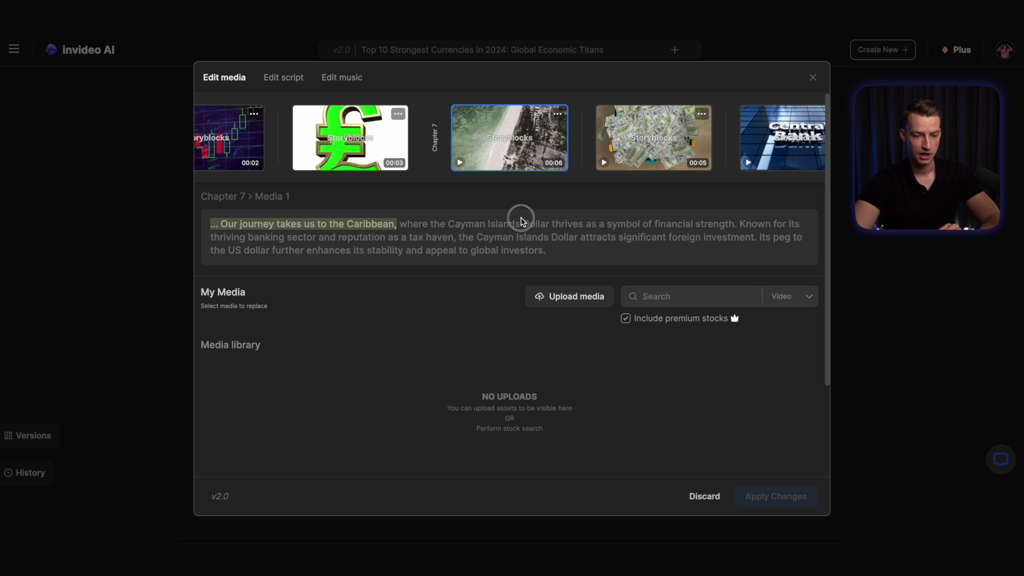
# Replace the Chapter 7 clip for "the Cayman Islands Dollar attracts significant foreign investment" with the suited man counting cash from a "currency" stock search and apply
pyautogui.click(816, 138)
pyautogui.click(816, 138)
pyautogui.click(455, 142)
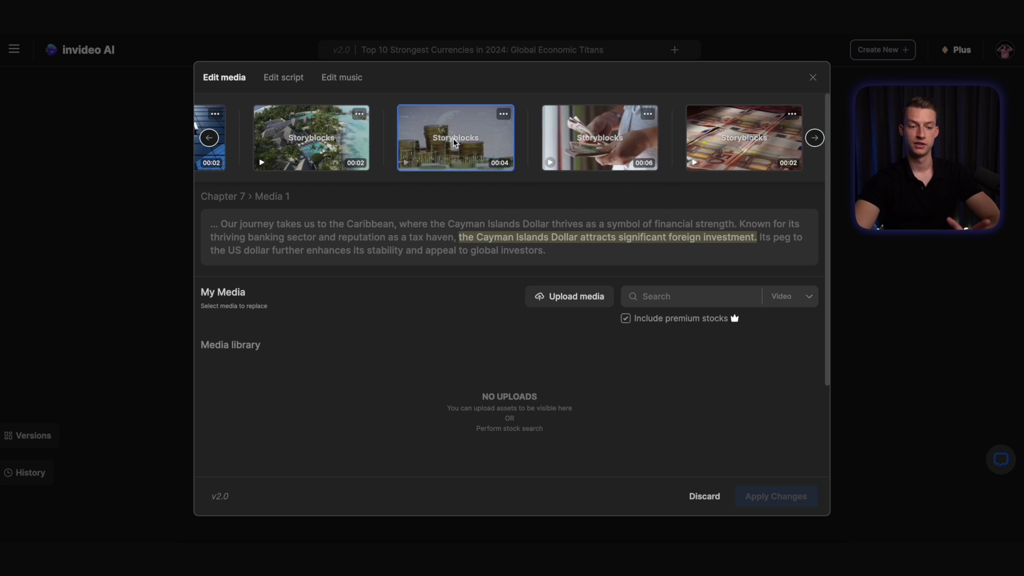
pyautogui.click(663, 303)
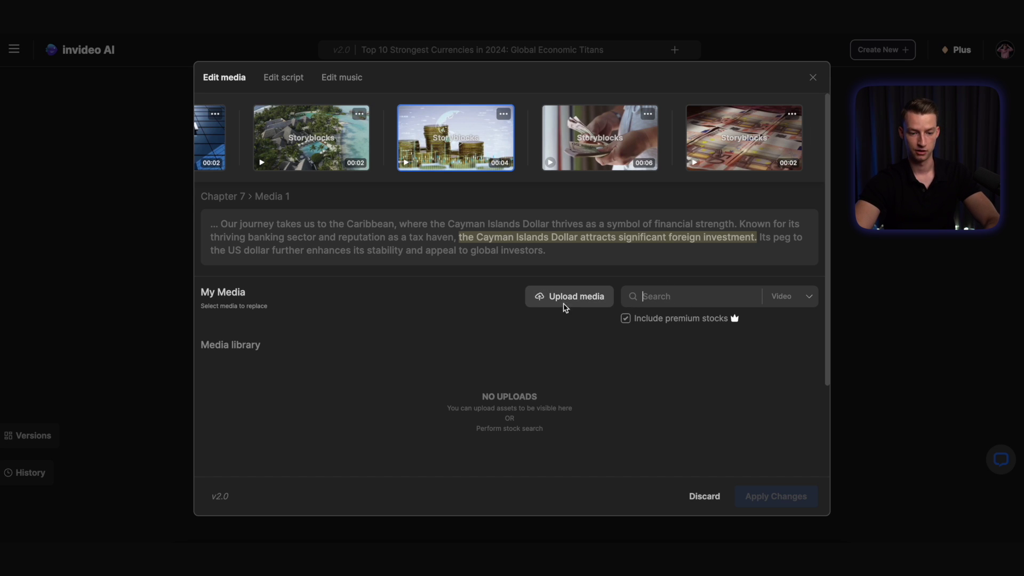
pyautogui.click(669, 299)
pyautogui.write('c')
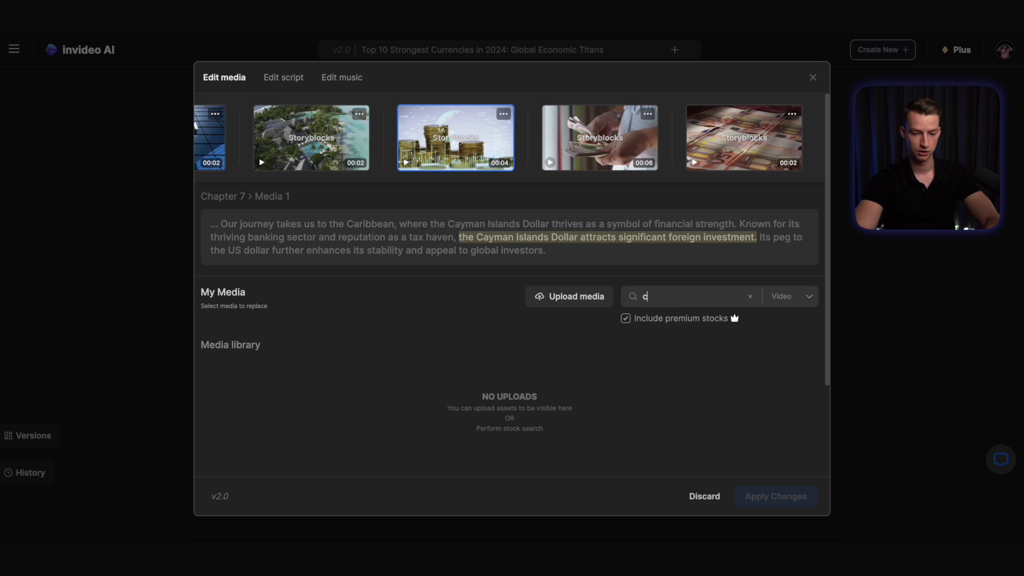
pyautogui.write('urrency')
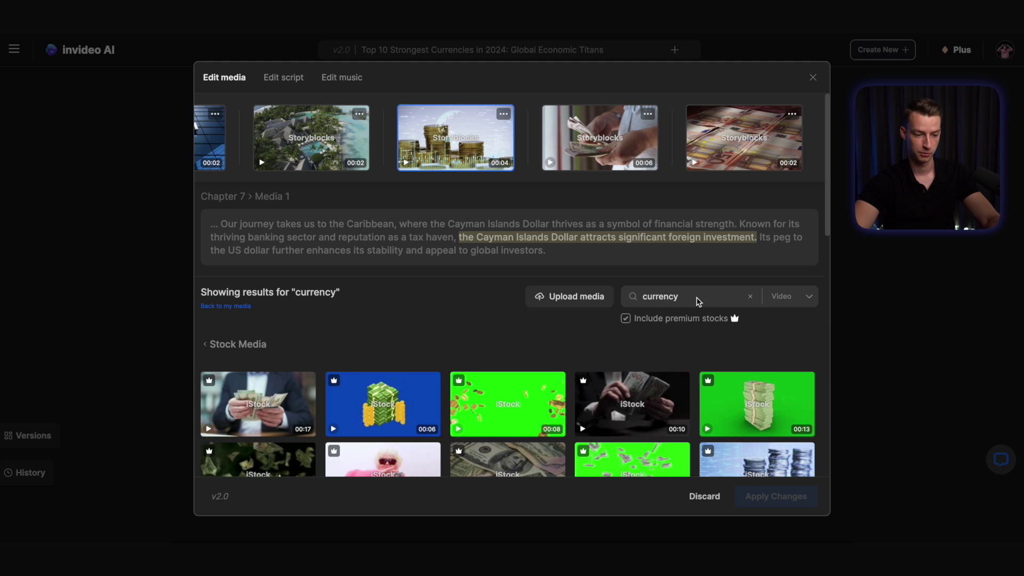
pyautogui.click(263, 408)
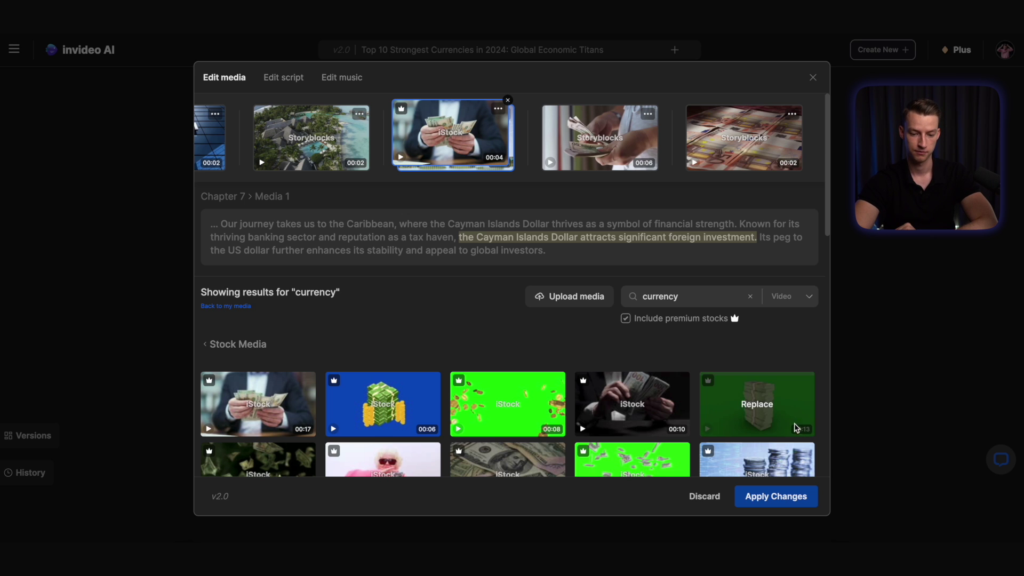
pyautogui.click(776, 496)
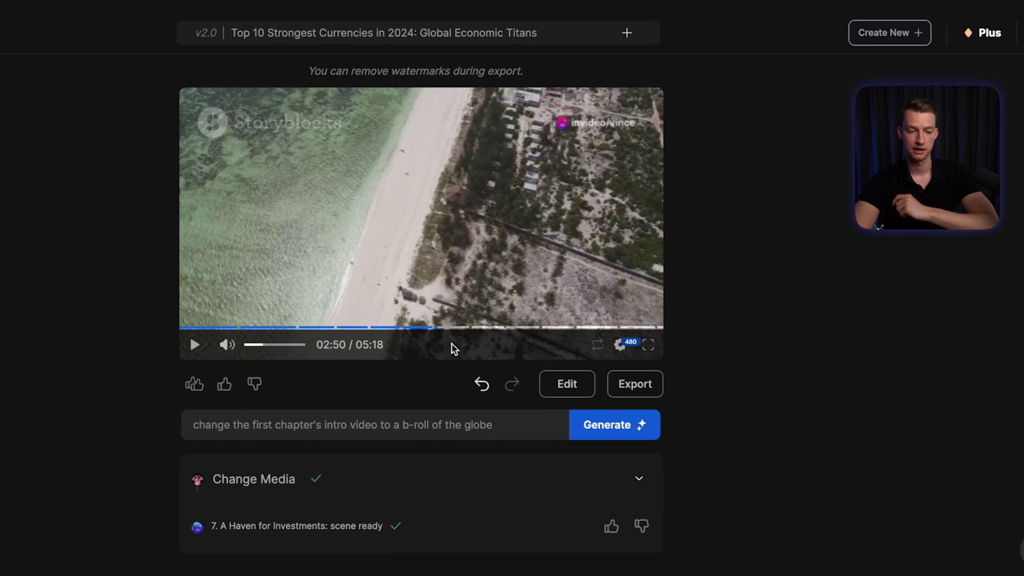
# Move the preview to 02:36, then review the chapters' music back to Chapter 3, the replacement tracks and that chapter's music options
pyautogui.click(417, 328)
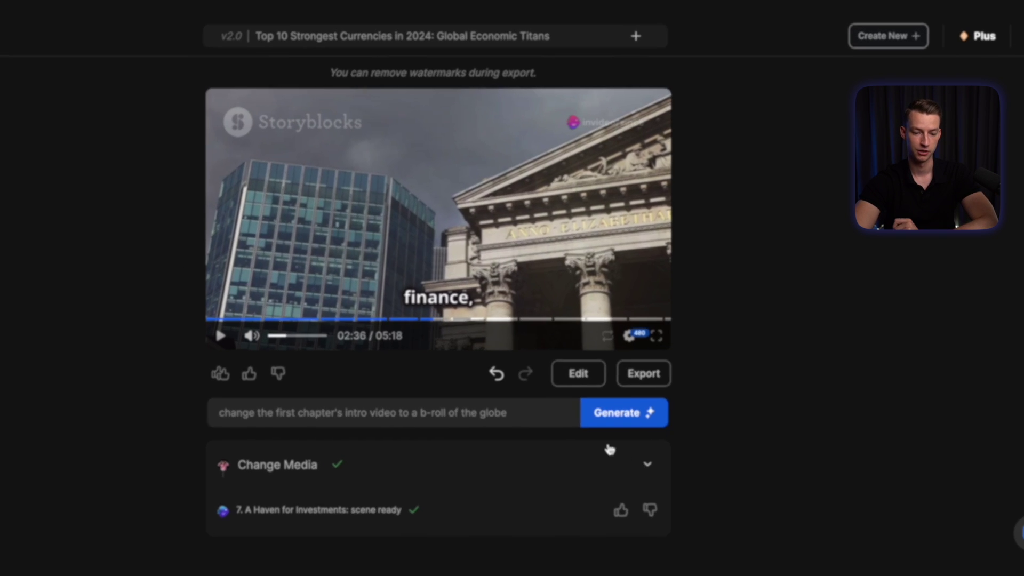
pyautogui.click(572, 388)
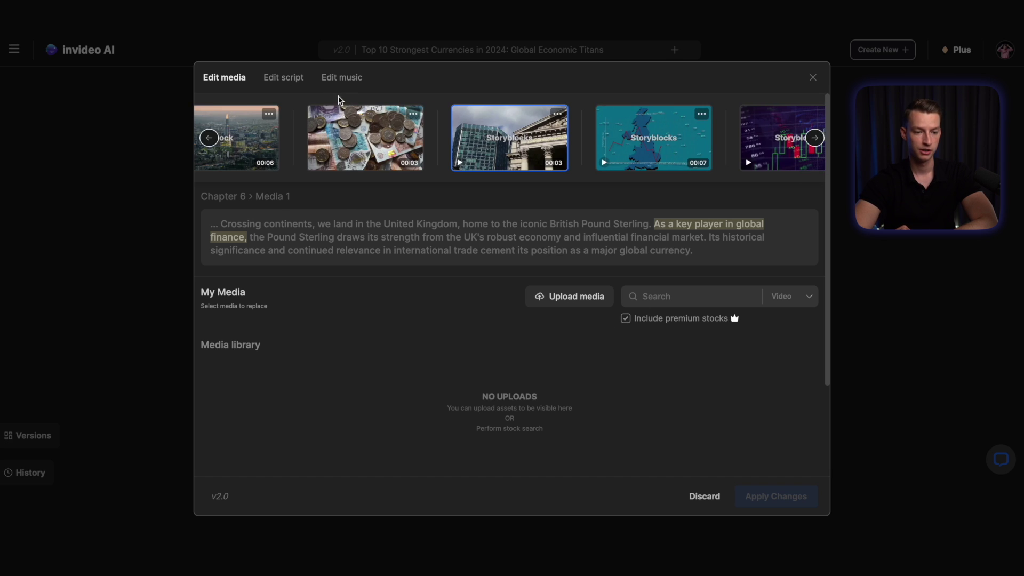
pyautogui.click(341, 78)
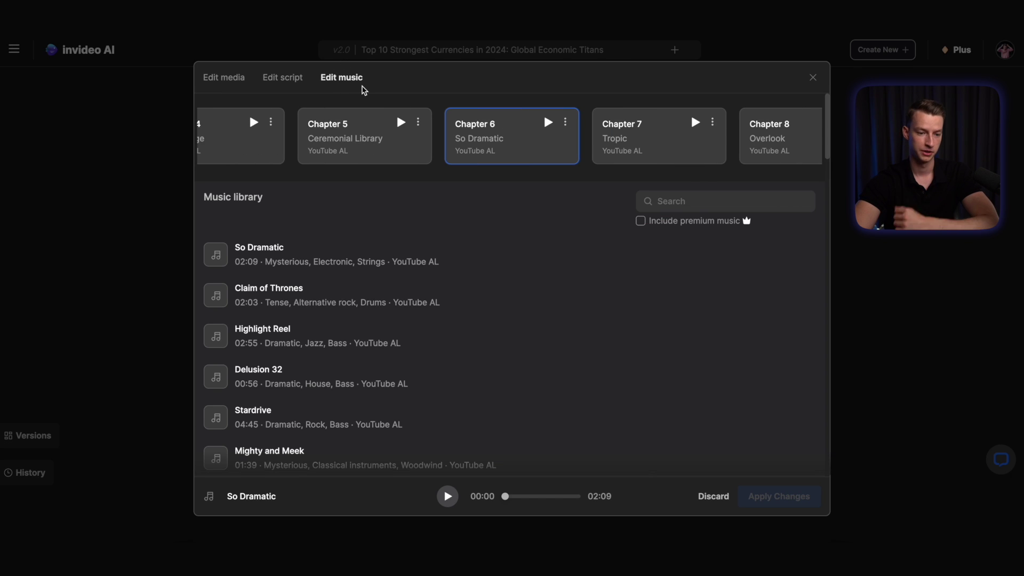
pyautogui.click(368, 153)
pyautogui.click(359, 153)
pyautogui.click(344, 153)
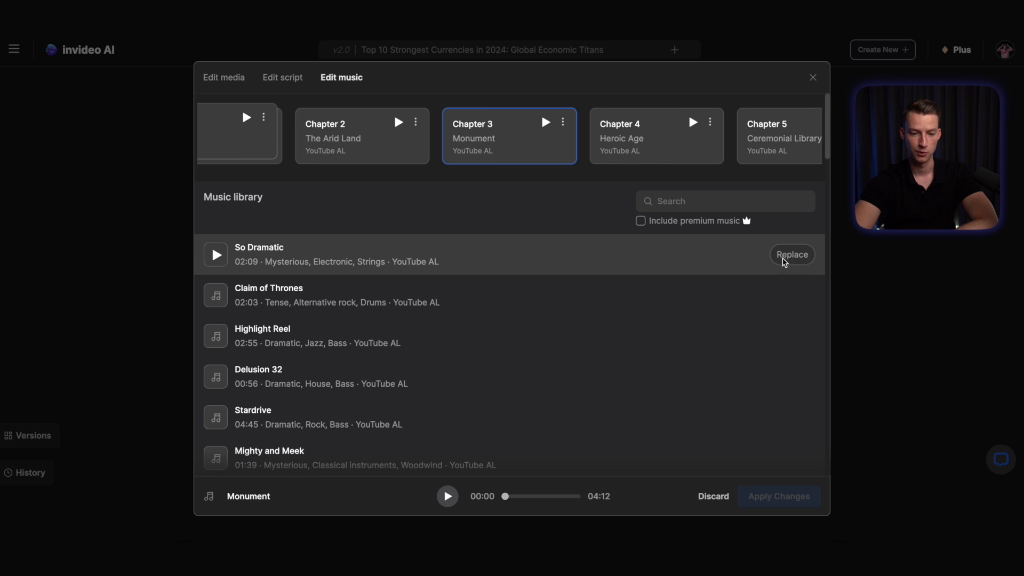
pyautogui.scroll(-5, 792, 261)
pyautogui.scroll(5, 787, 264)
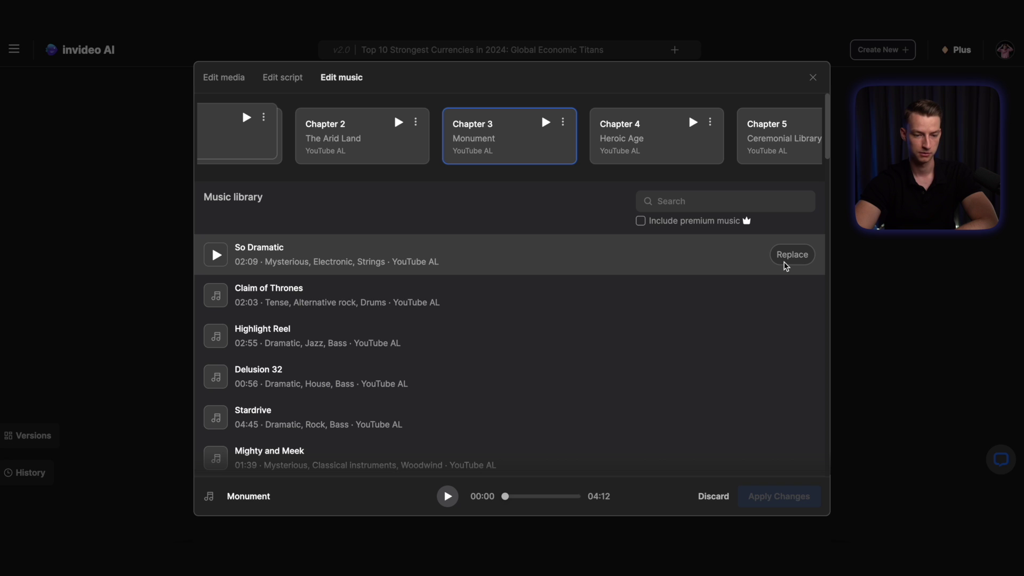
pyautogui.click(565, 121)
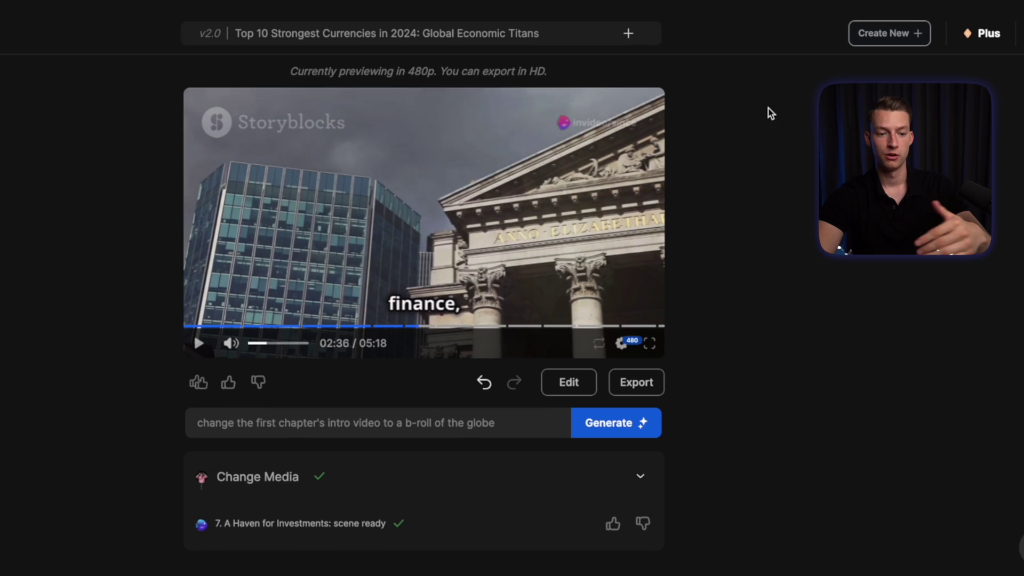
# Undo the last media change, review the earlier globe b-roll command, and redo the change
pyautogui.click(625, 35)
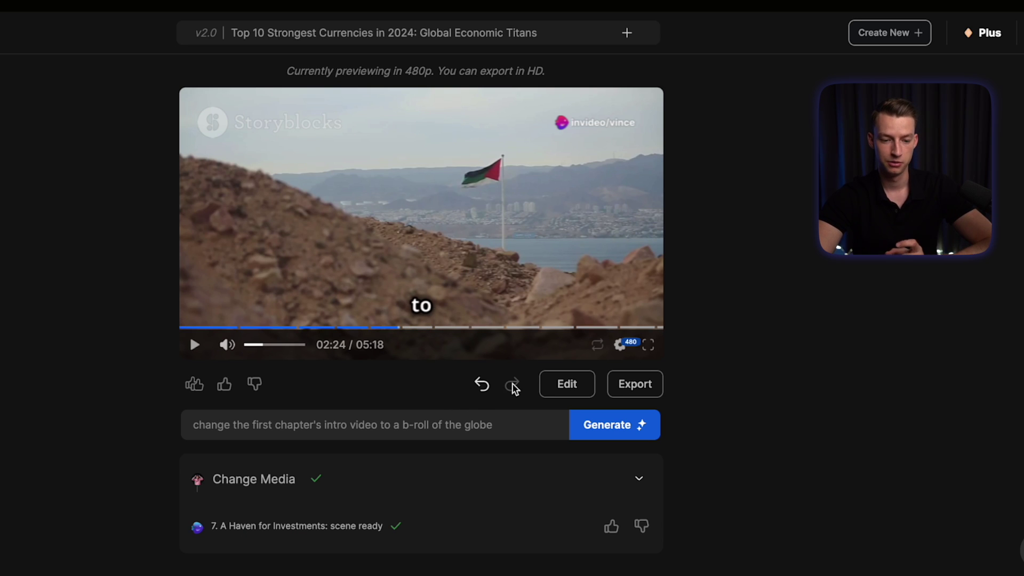
pyautogui.click(484, 388)
pyautogui.moveTo(555, 479); pyautogui.dragTo(544, 482)
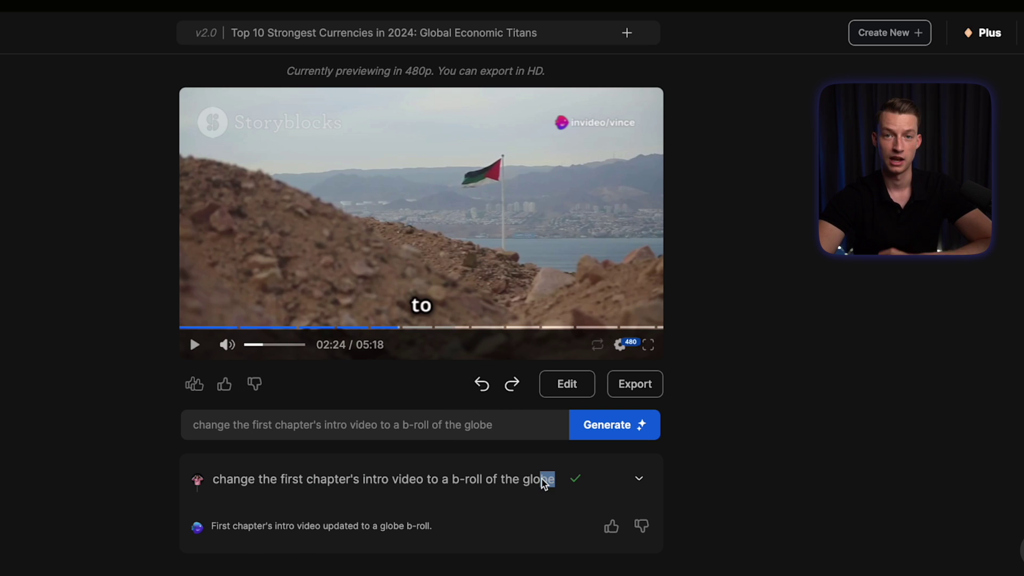
pyautogui.moveTo(212, 483); pyautogui.dragTo(551, 484)
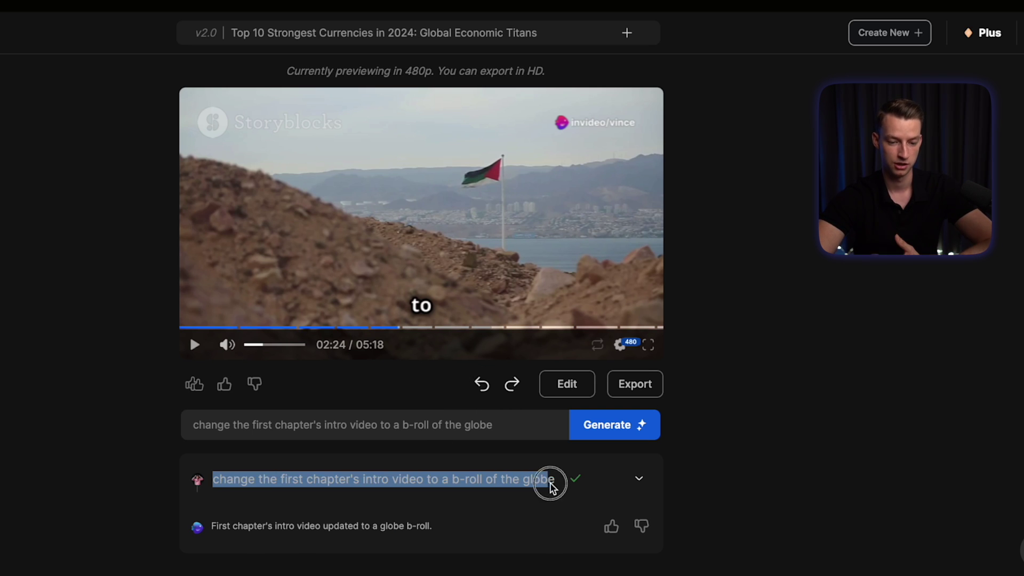
pyautogui.click(512, 384)
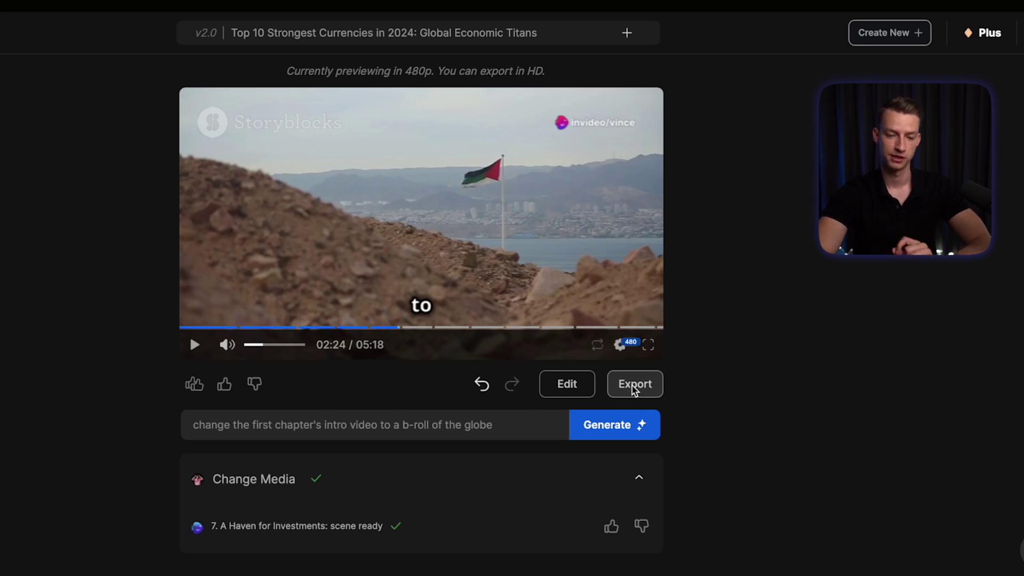
# Export the video at 1080p with no watermarks and no invideo AI branding, checking the iStock licence usage before continuing
pyautogui.click(635, 388)
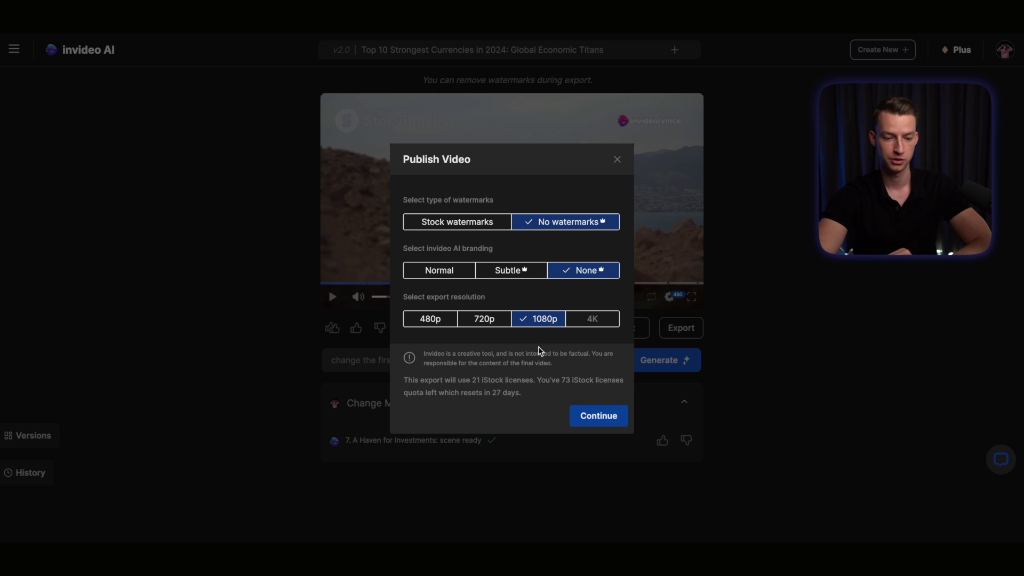
pyautogui.moveTo(450, 368); pyautogui.dragTo(572, 395)
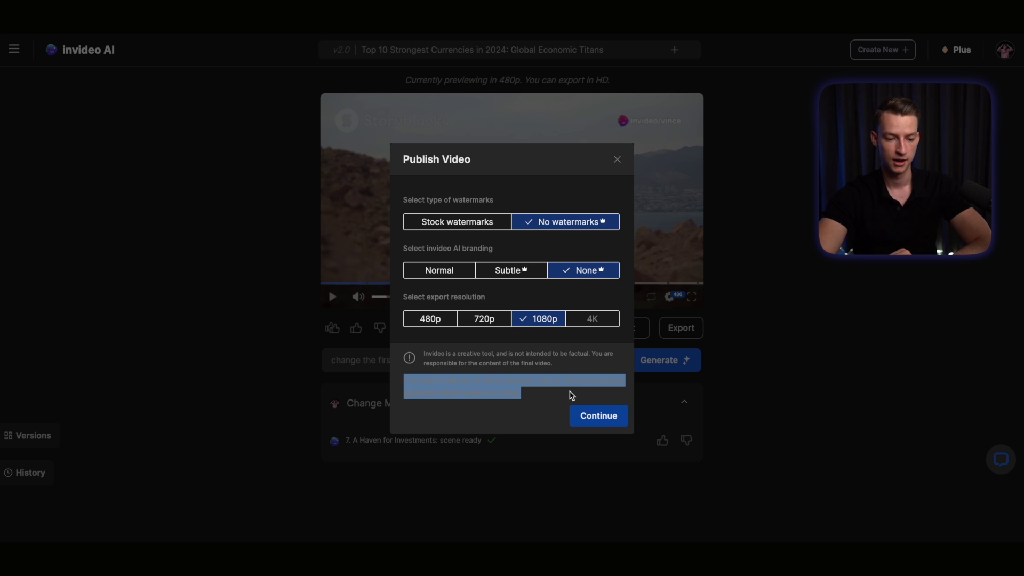
pyautogui.click(538, 387)
pyautogui.moveTo(474, 379); pyautogui.dragTo(539, 384)
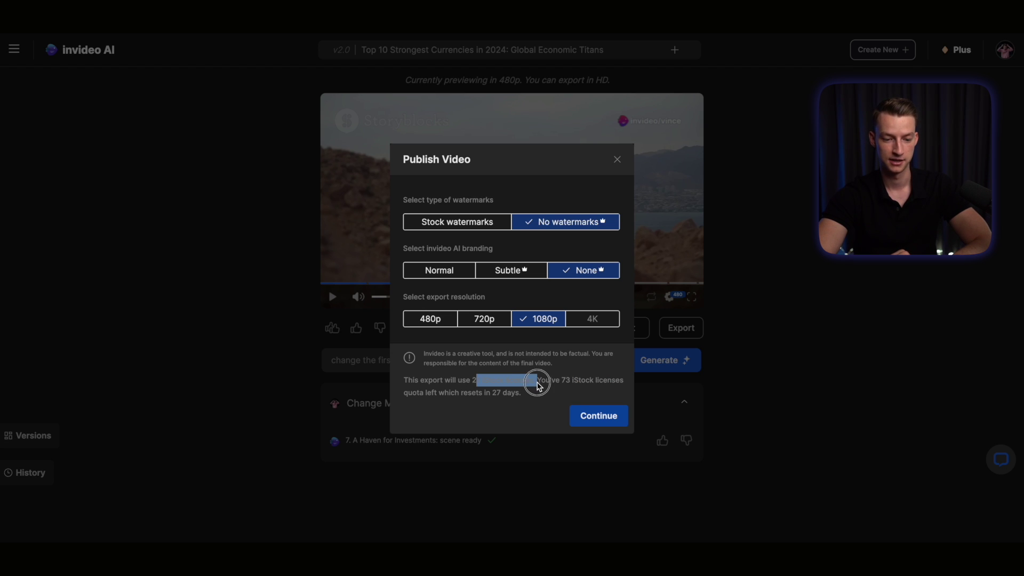
pyautogui.click(559, 384)
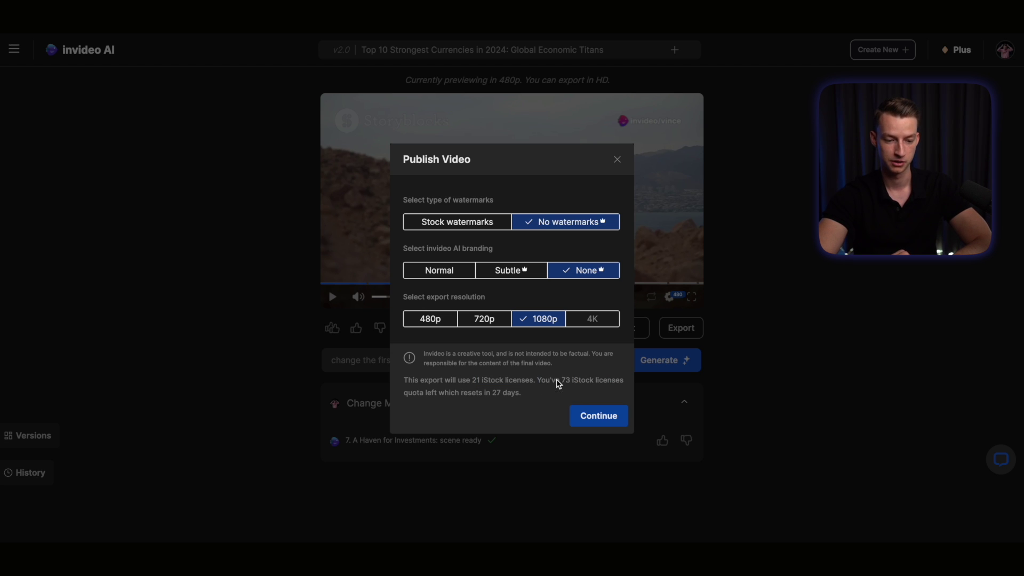
pyautogui.click(608, 422)
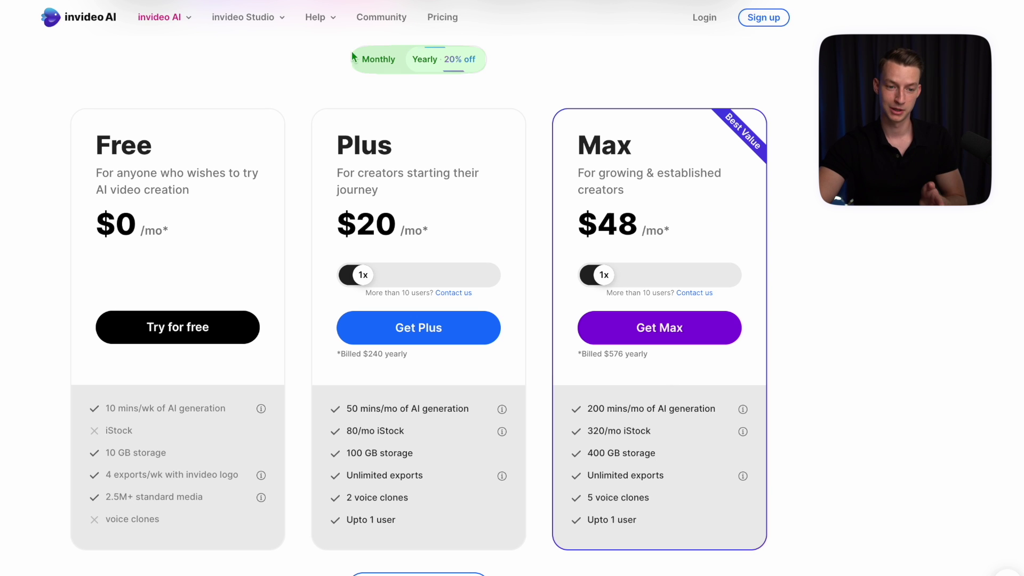
# Show the monthly billing prices for the invideo AI plans
pyautogui.click(370, 63)
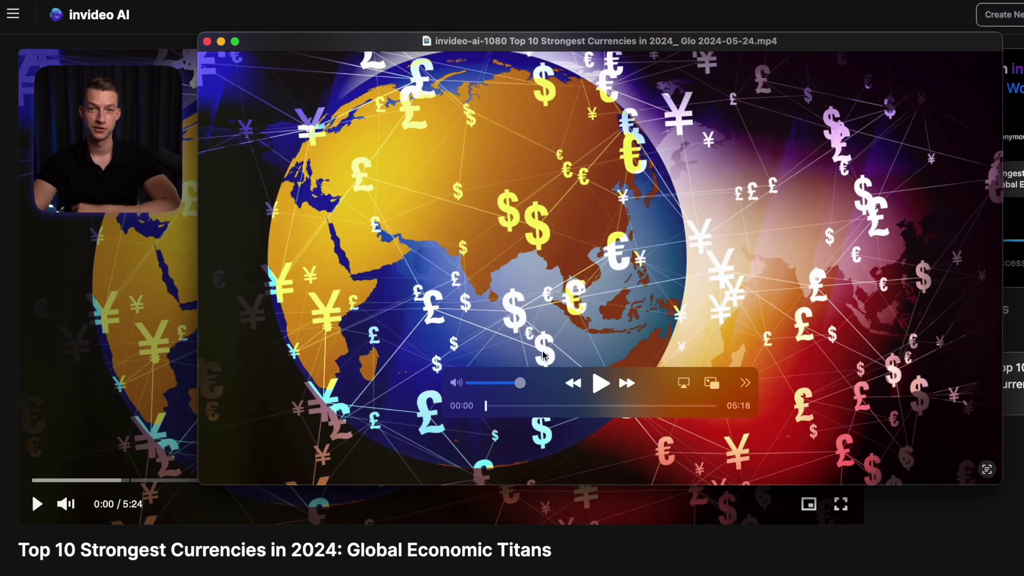
# Skip ahead through the exported 1080p currencies video in the media player to check the result
pyautogui.moveTo(501, 407); pyautogui.dragTo(566, 407)
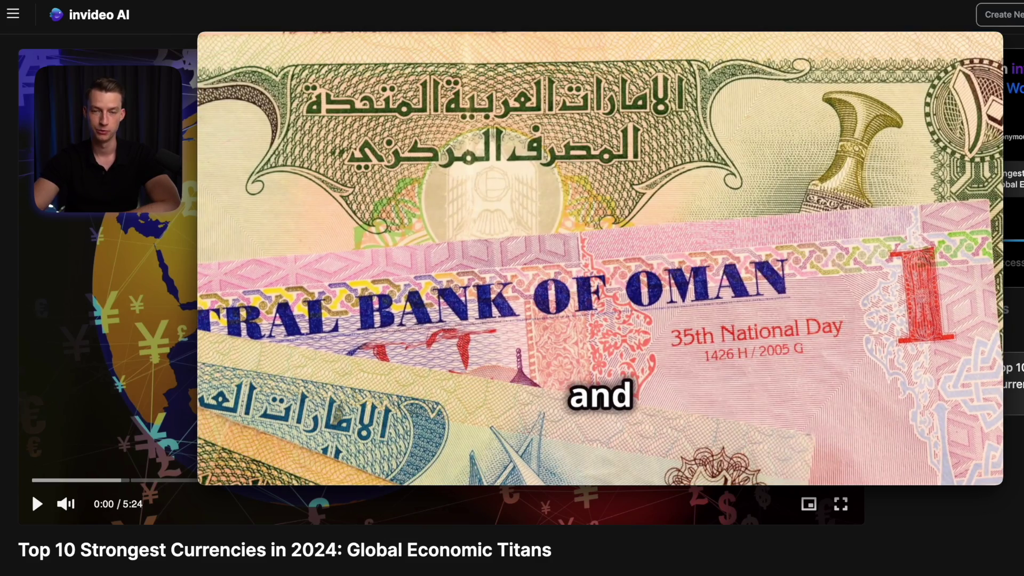